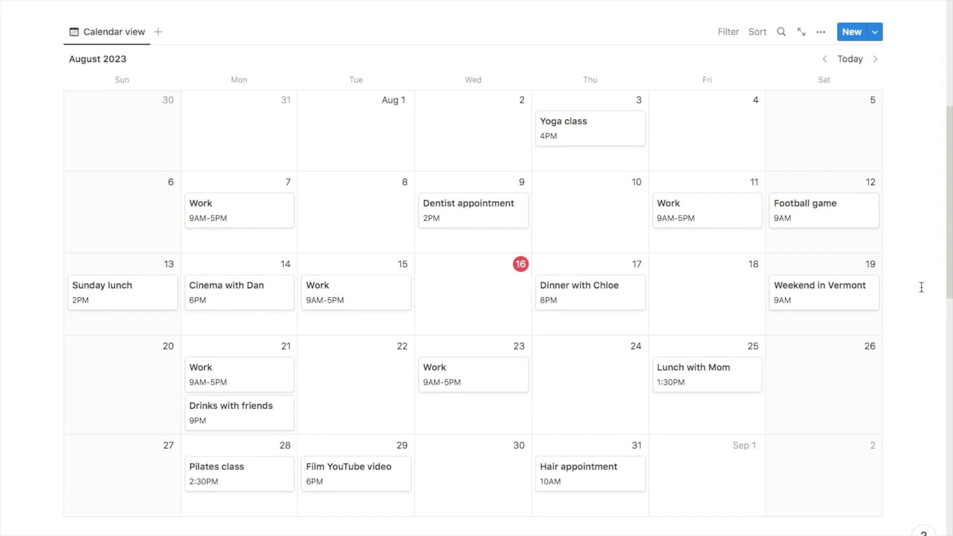
- Insert a Calendar view block with /calendar, backed by a newly created database
scroll(922, 288, up, 1)
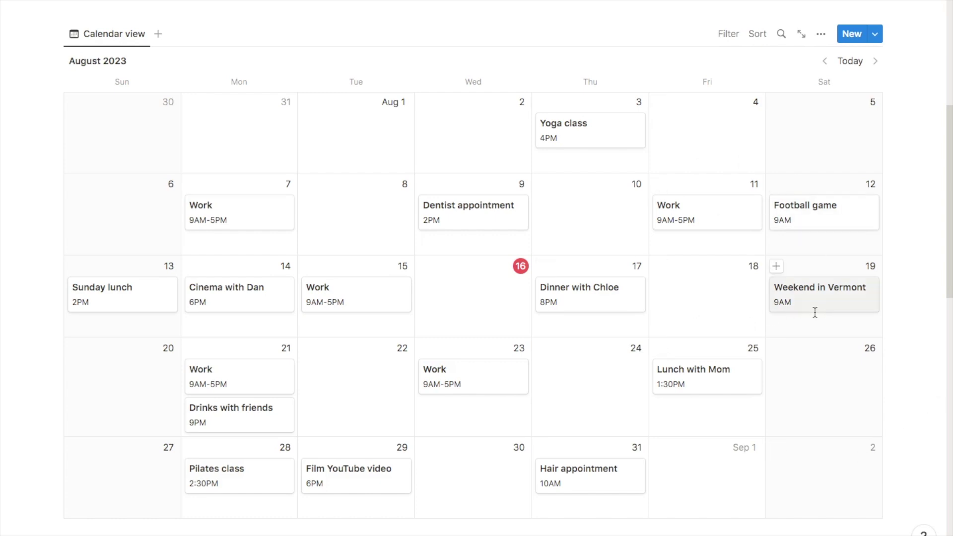
scroll(815, 312, down, 10)
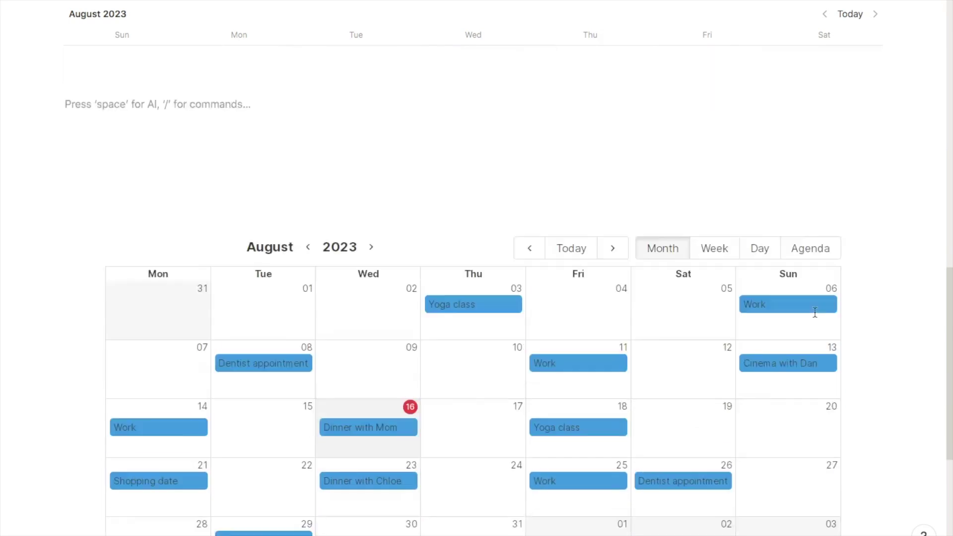
scroll(814, 312, down, 1)
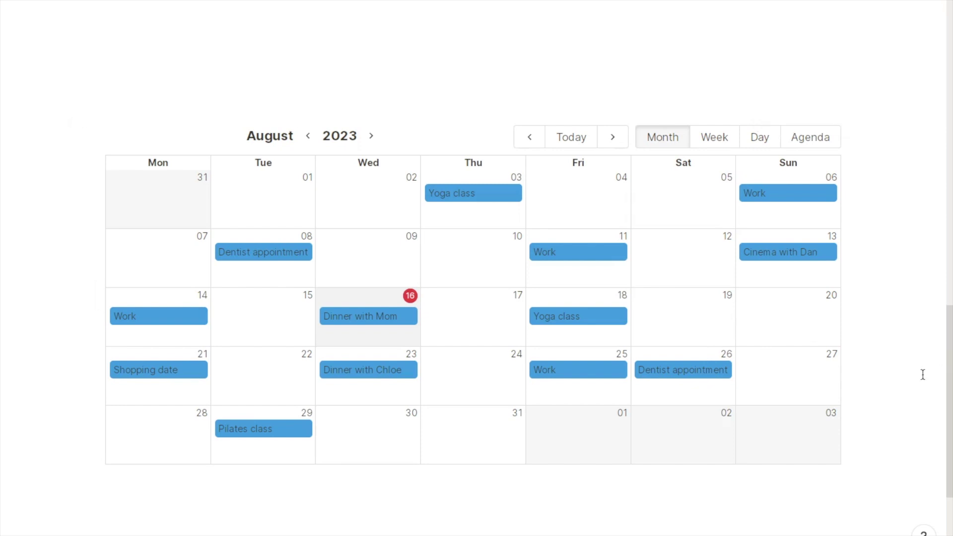
scroll(923, 375, down, 10)
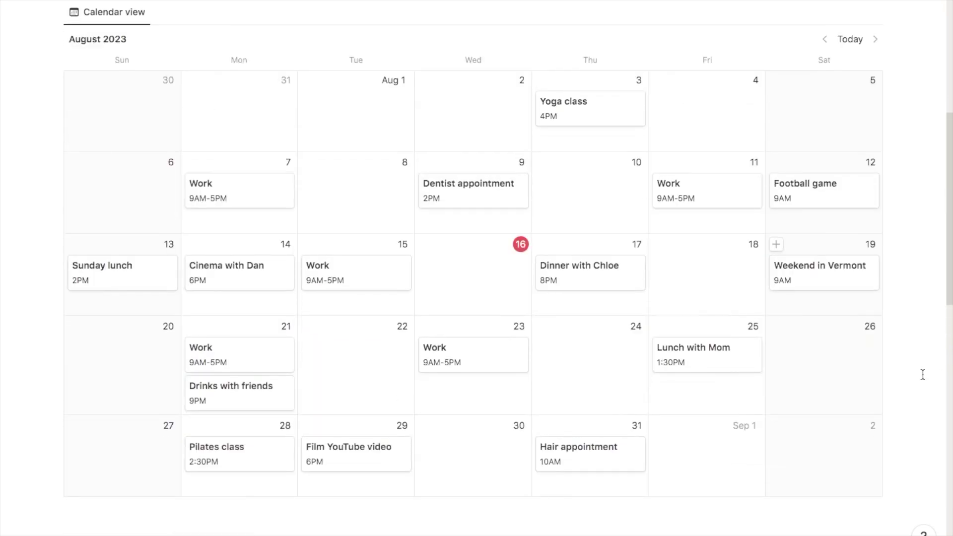
scroll(924, 374, up, 1)
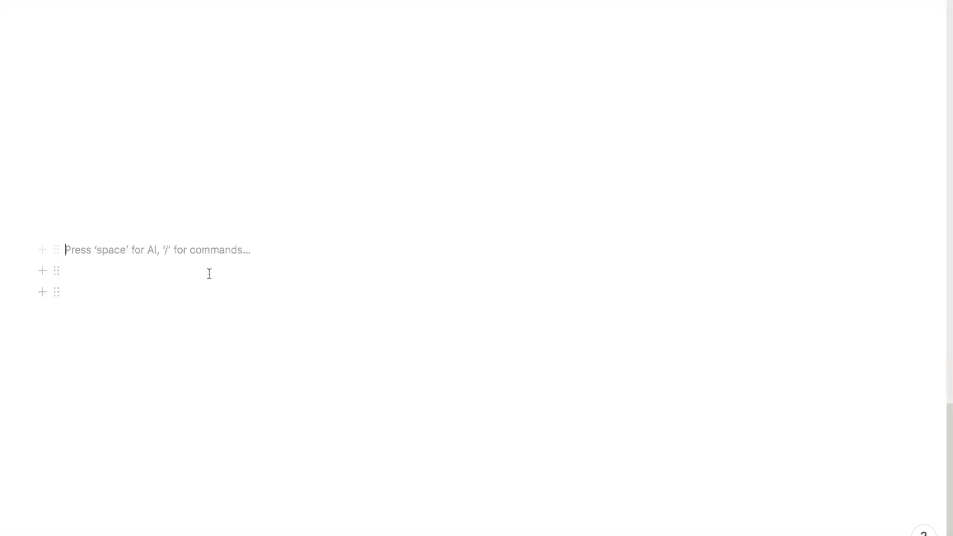
text(/)
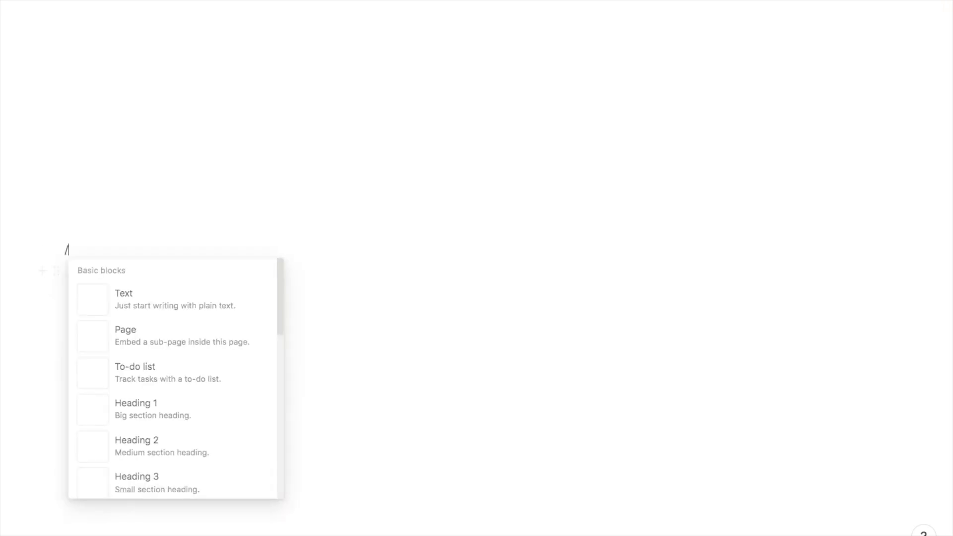
text(calen)
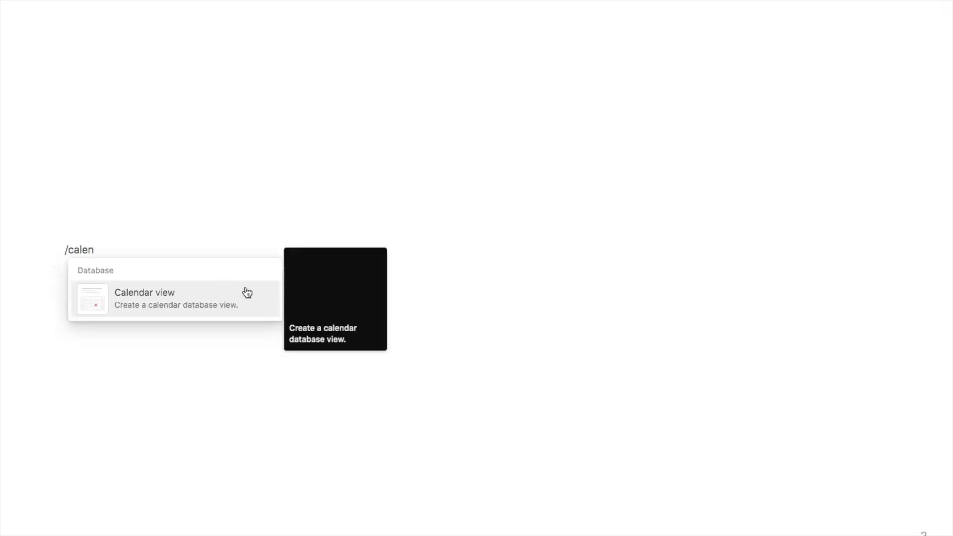
click(206, 298)
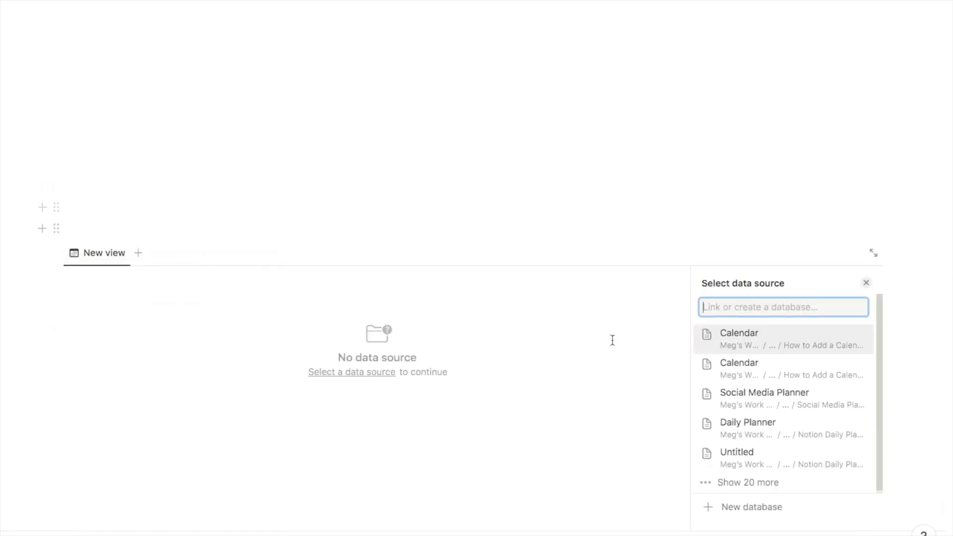
click(747, 511)
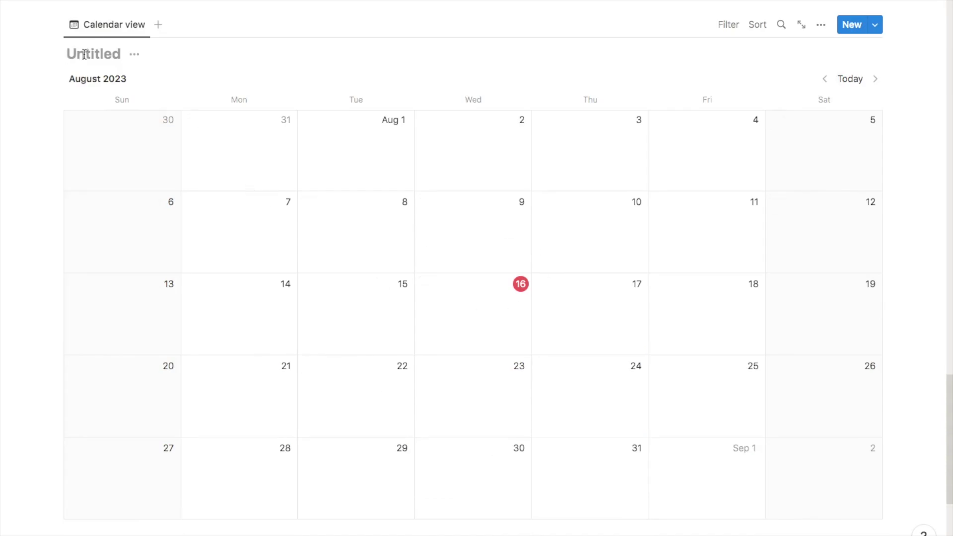
- Name the new database 'Calendar' and hide its title on the page
text(Calendar)
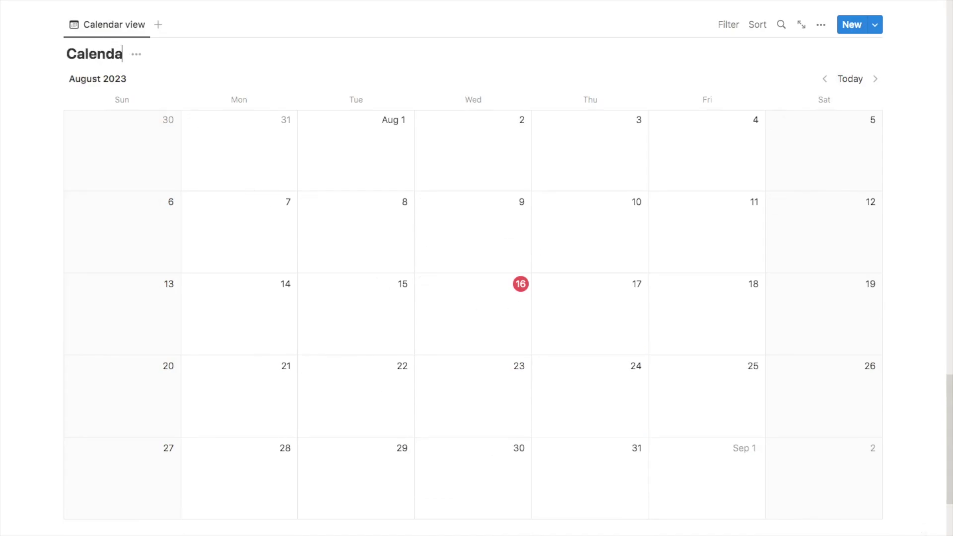
click(142, 56)
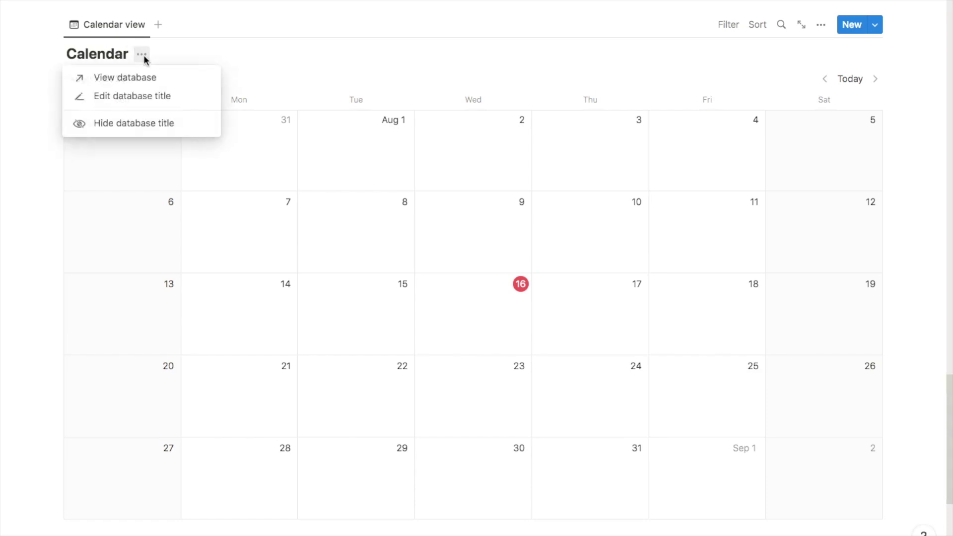
click(137, 128)
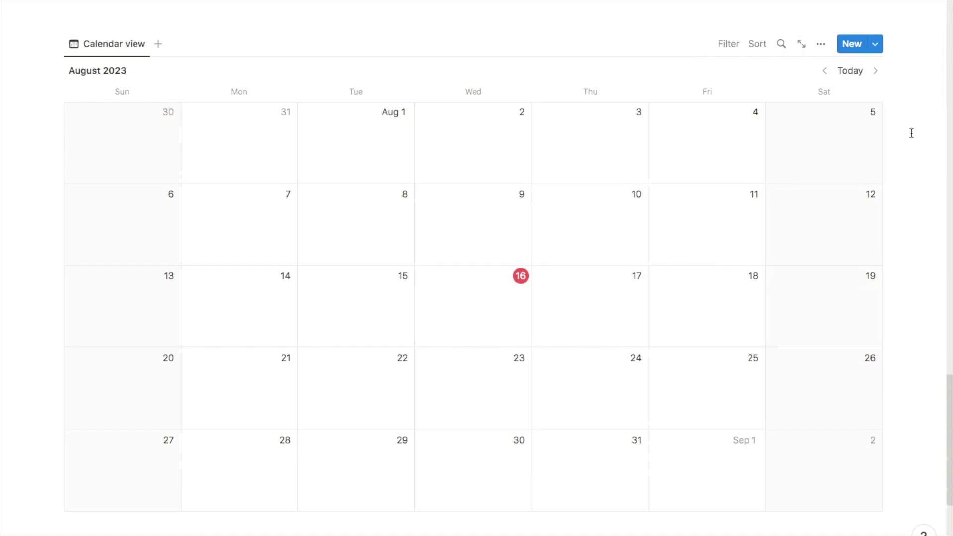
click(822, 45)
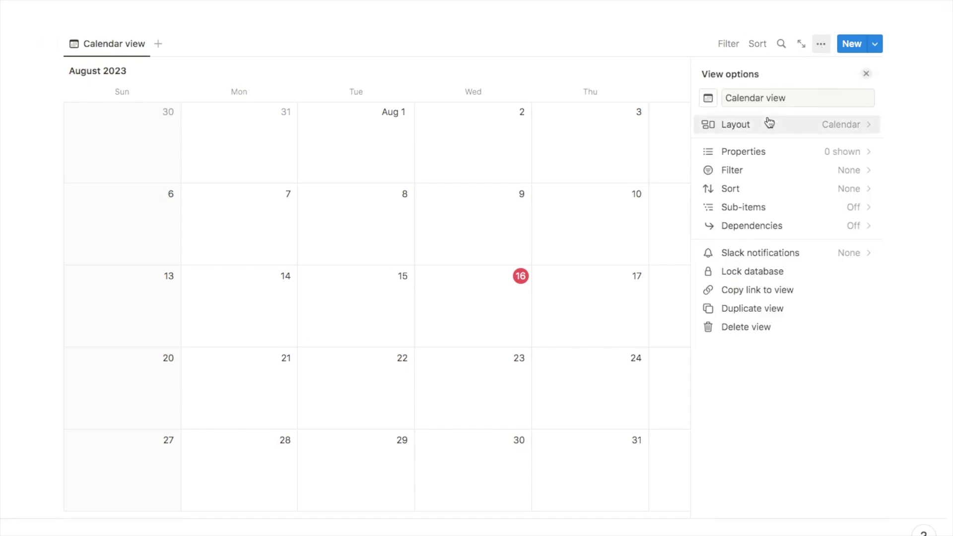
click(735, 127)
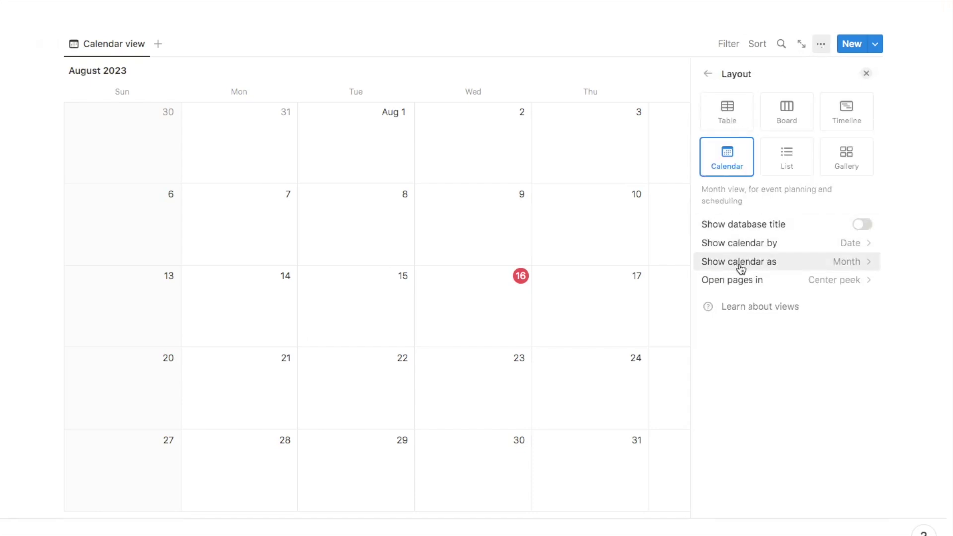
click(798, 268)
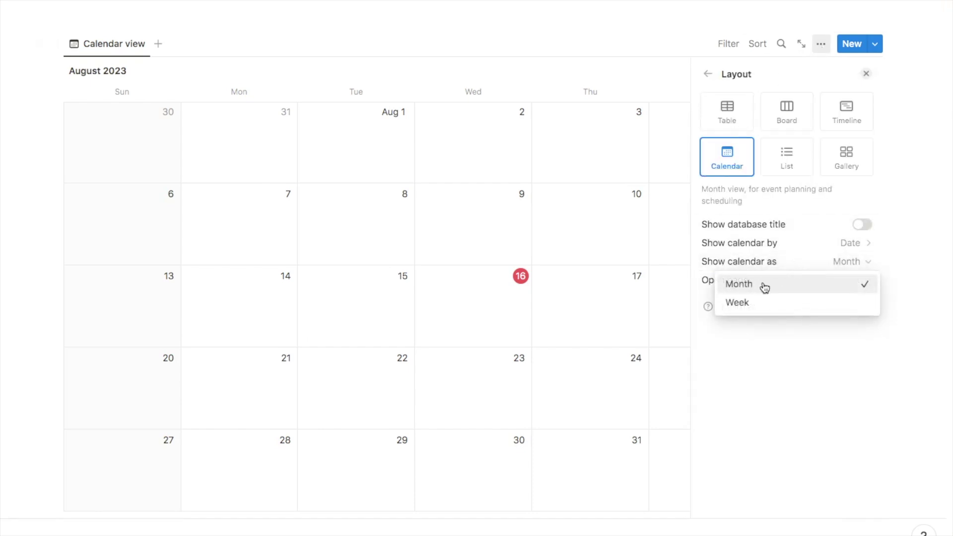
click(743, 303)
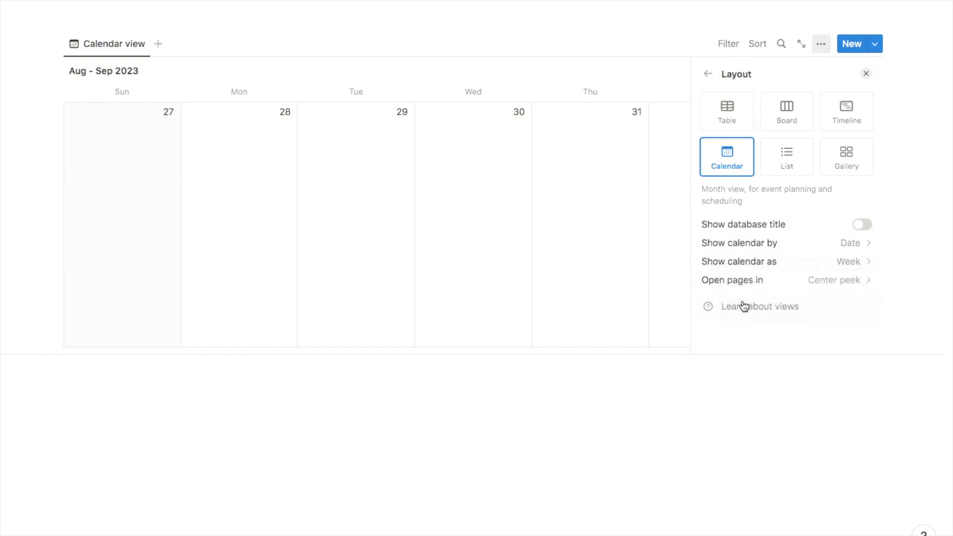
click(866, 73)
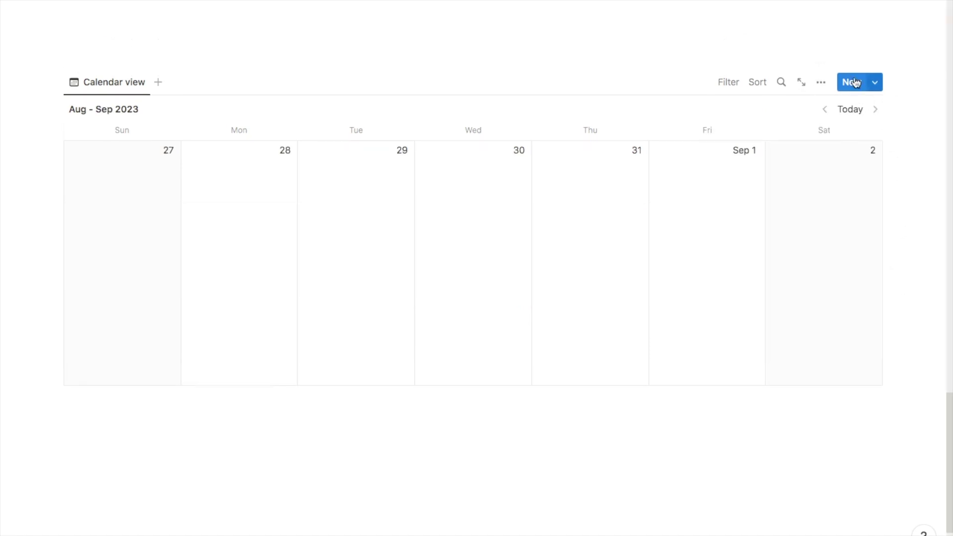
click(822, 81)
click(774, 164)
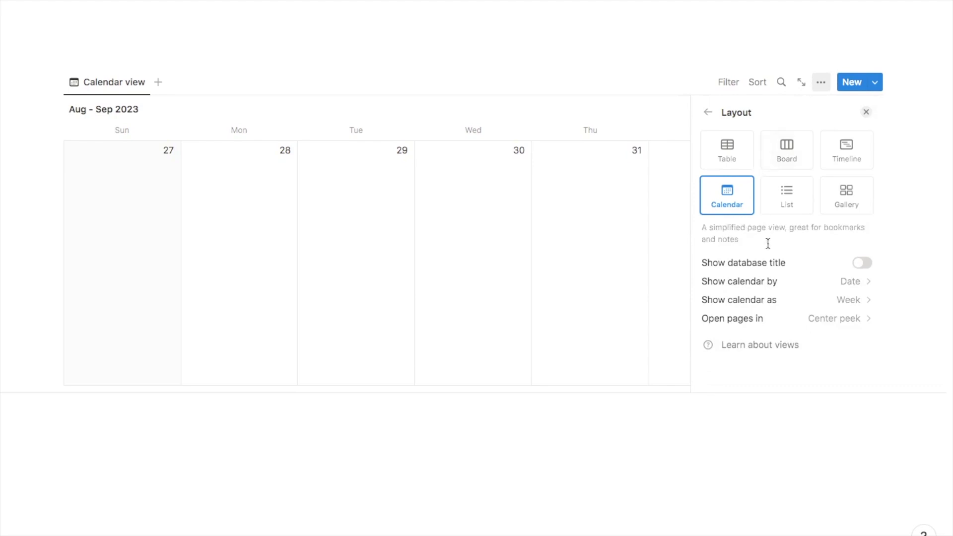
click(748, 300)
click(738, 322)
click(903, 219)
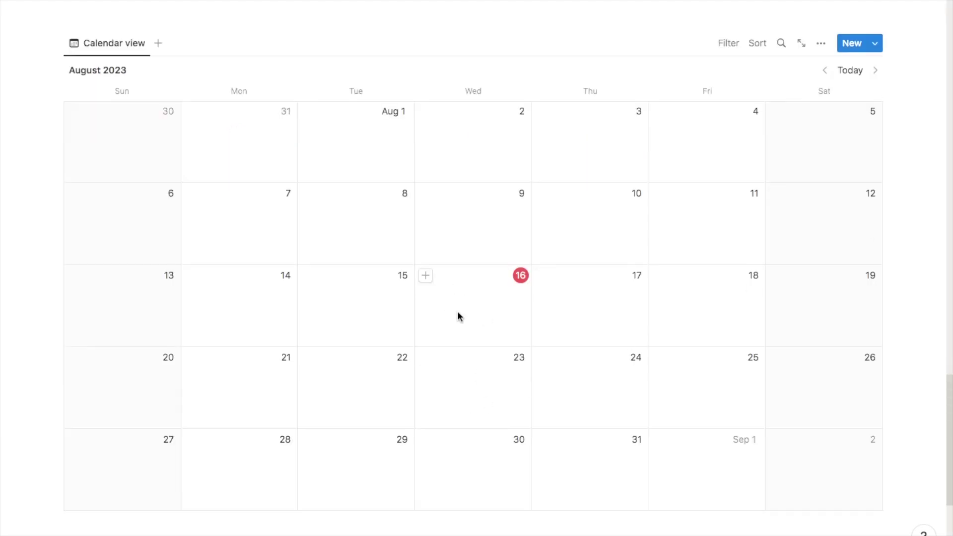
- Add a 'Dinner with friends' event dated August 16, 2023
click(426, 277)
mouse_move(279, 90)
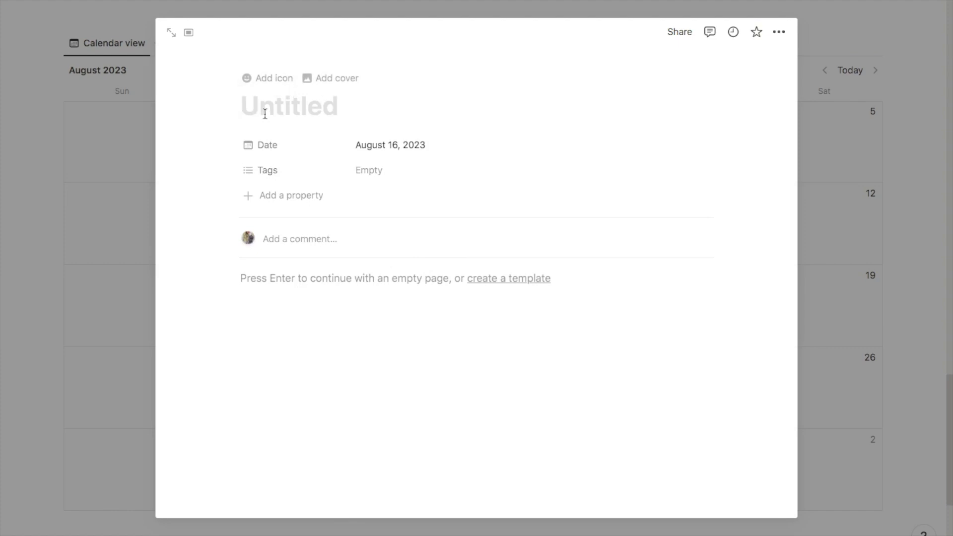
text(Dinner wit)
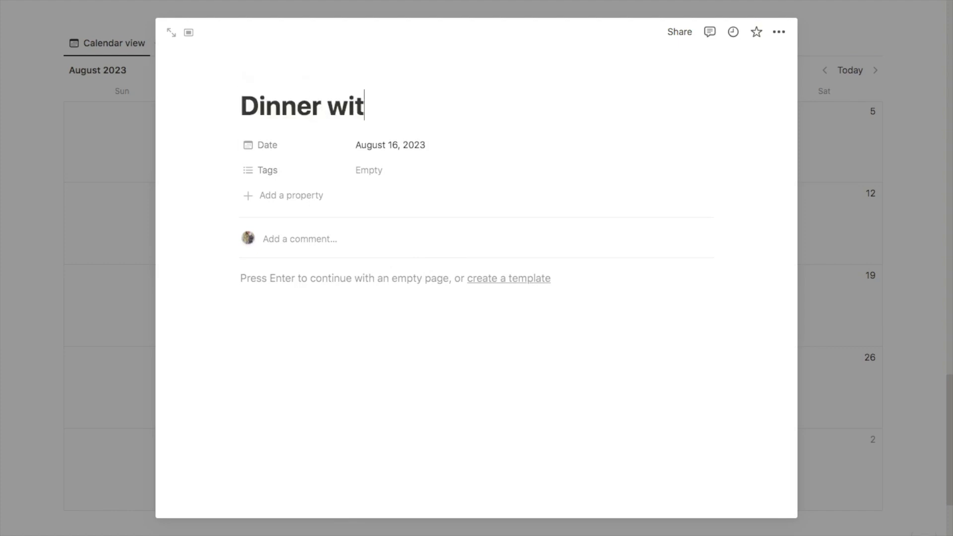
text(h friends)
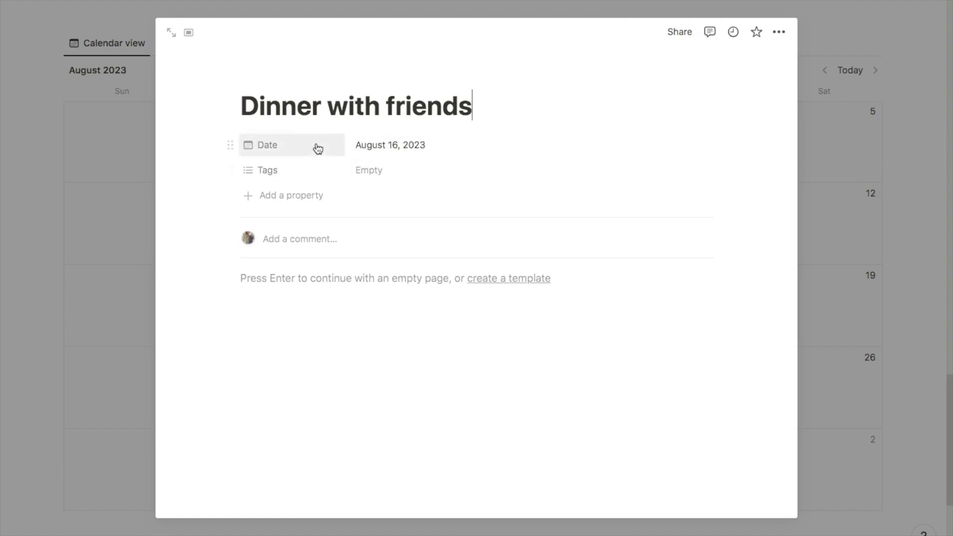
click(403, 147)
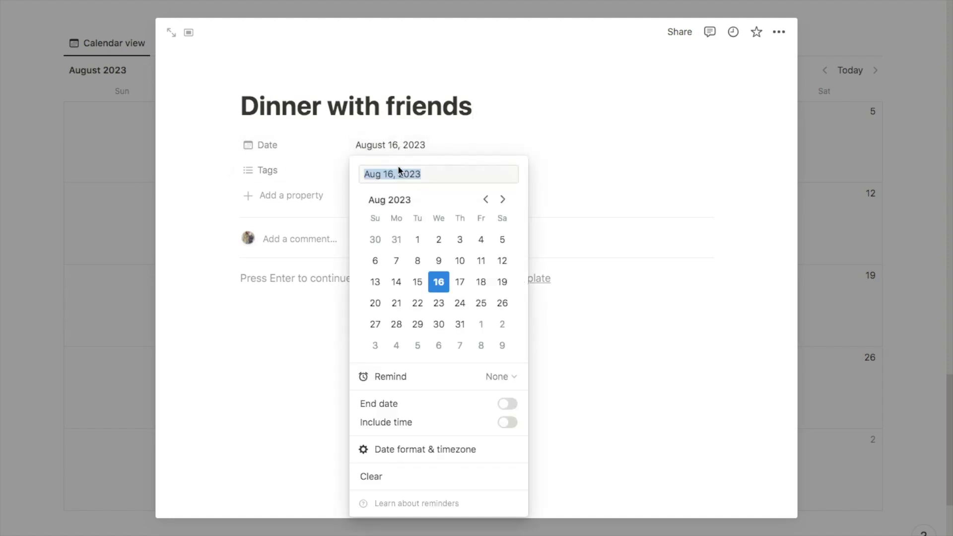
click(591, 341)
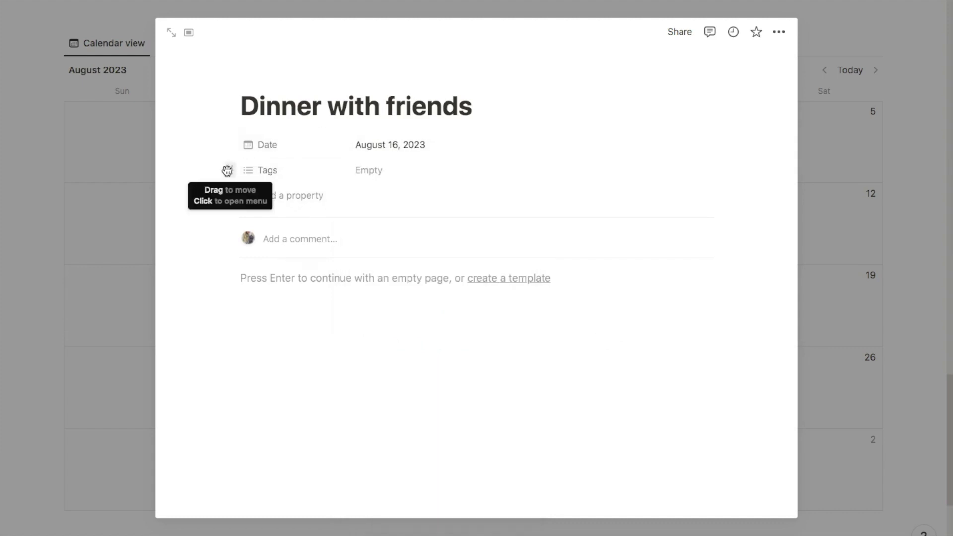
- Delete the Tags property from the calendar database
click(229, 172)
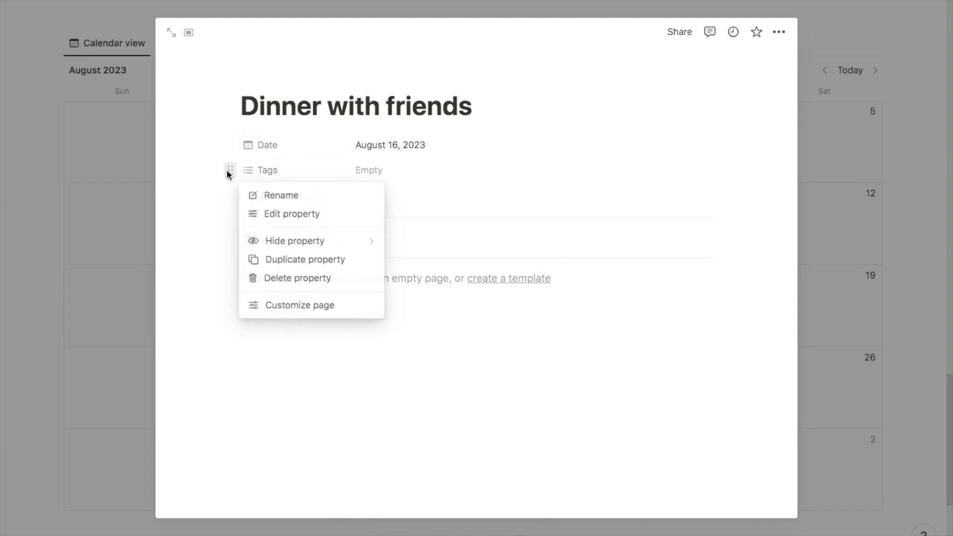
click(292, 279)
click(399, 275)
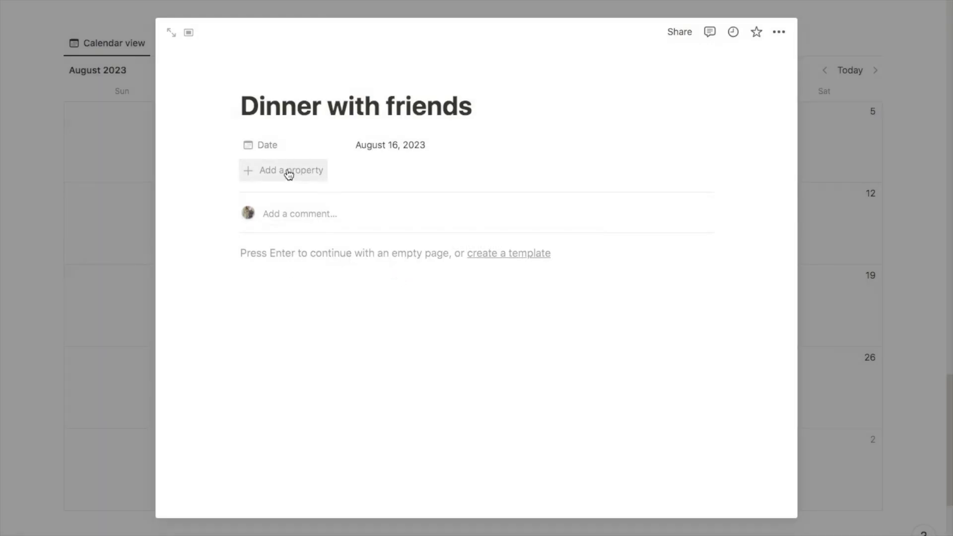
- Add a Text property named 'Time' to the event
click(266, 174)
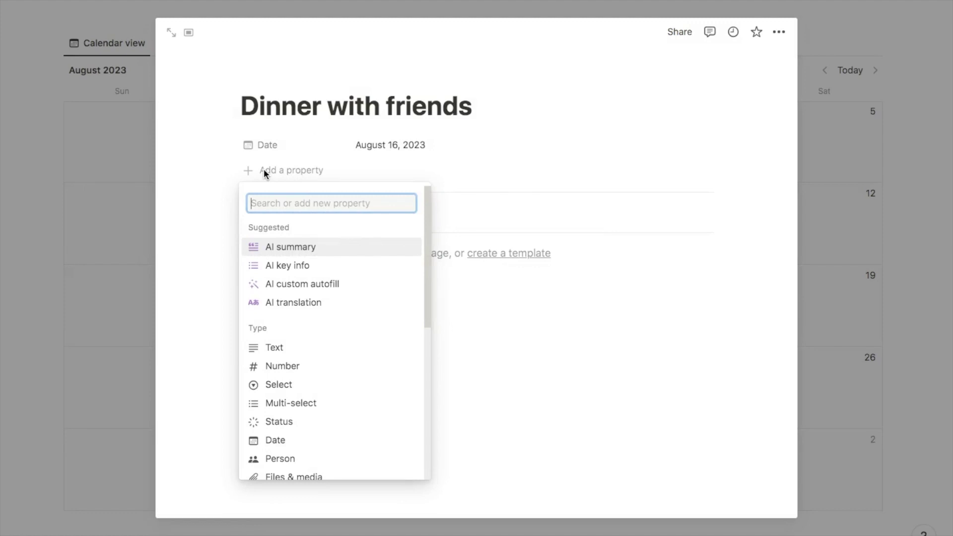
text(text)
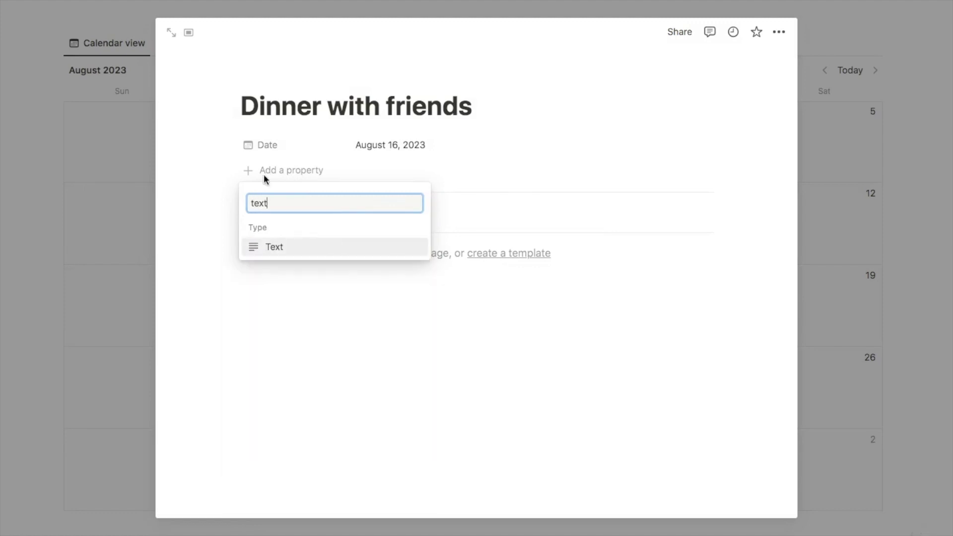
click(276, 251)
text(Time)
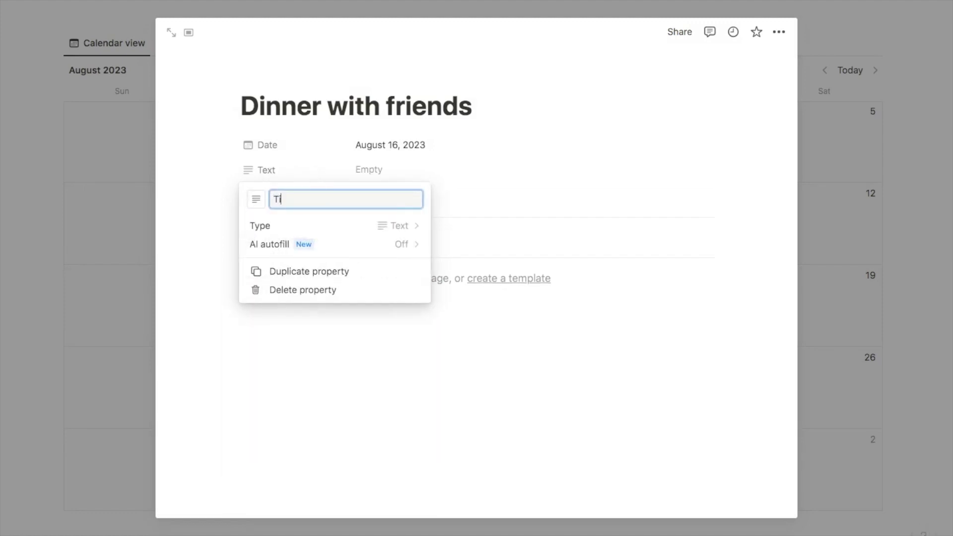
click(374, 169)
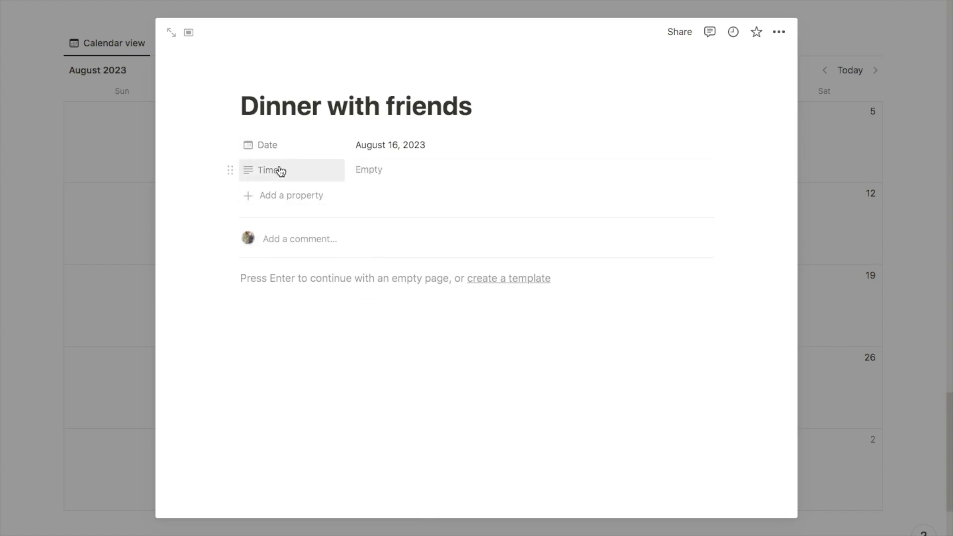
- Set the dinner's Time to 8PM and return to the calendar
click(381, 169)
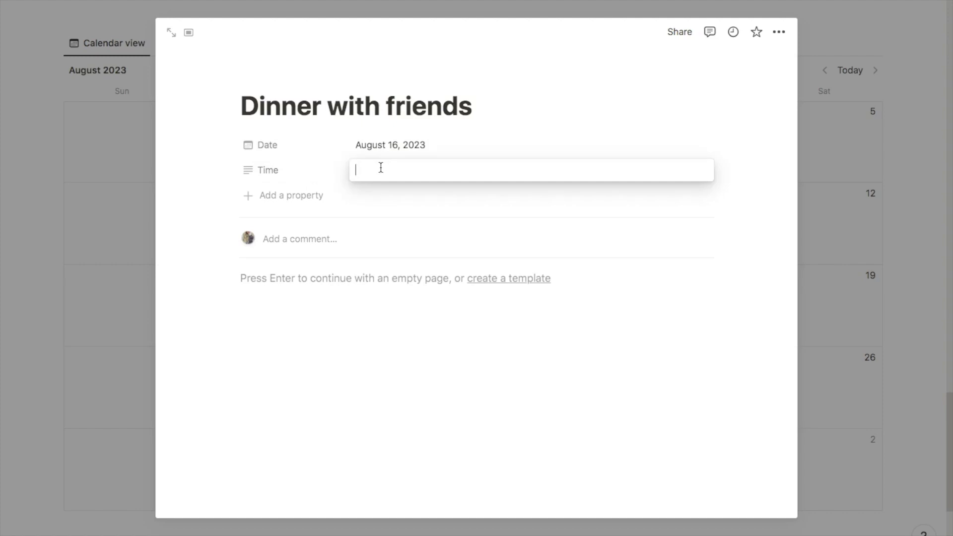
text(8PM)
key(Return)
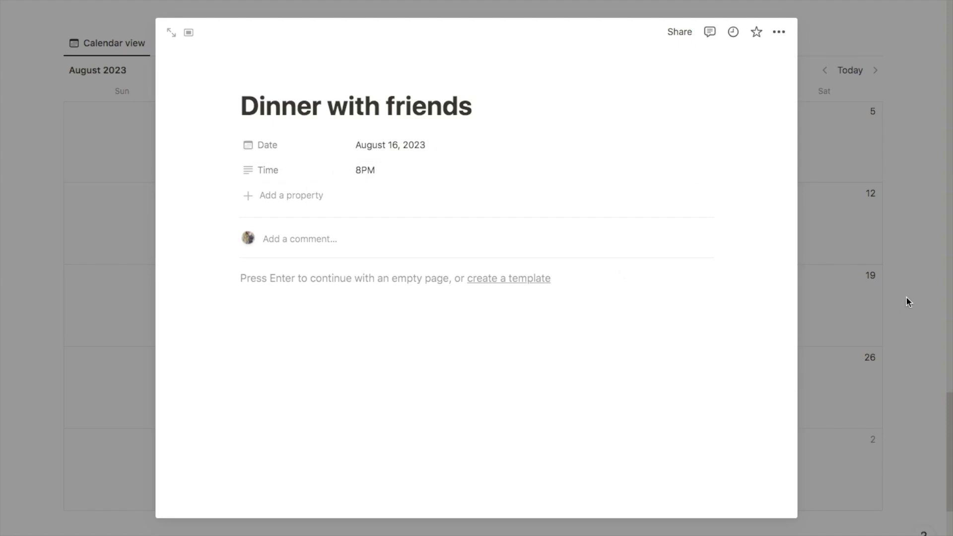
click(907, 297)
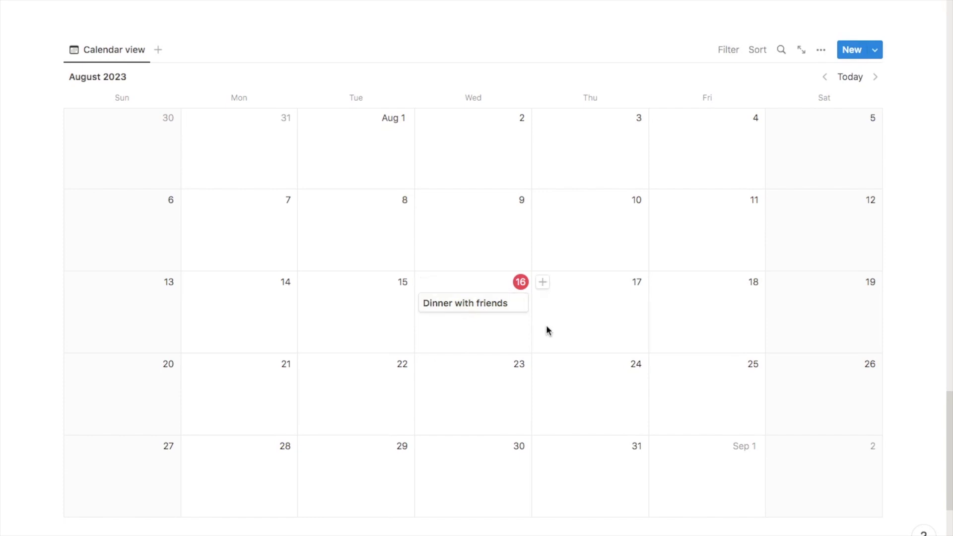
- Make the Time property visible on calendar cards through the view's Properties settings
click(825, 59)
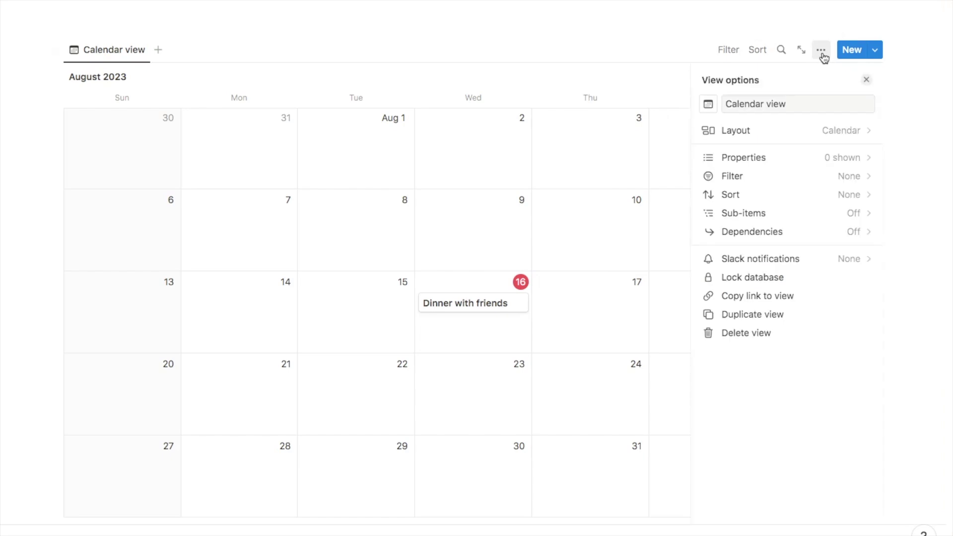
click(758, 162)
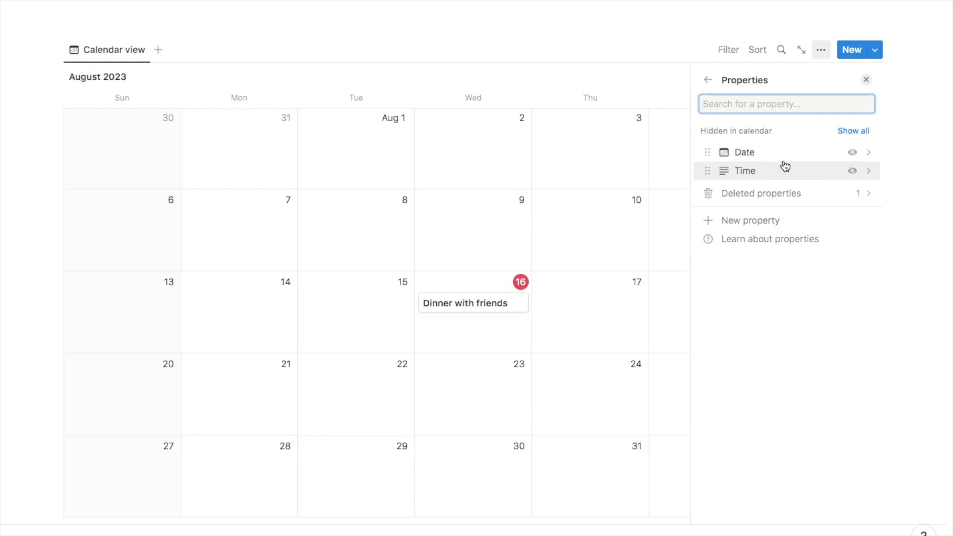
click(853, 171)
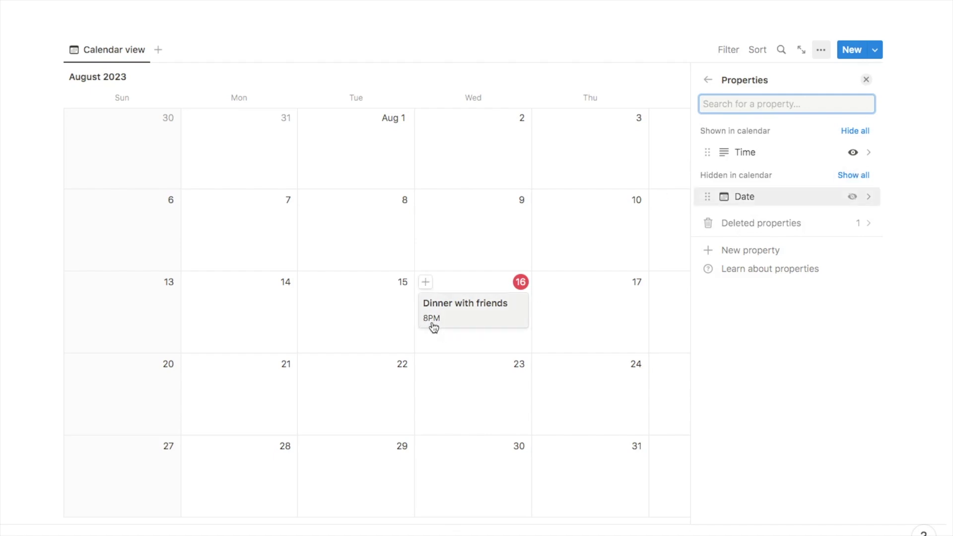
click(867, 81)
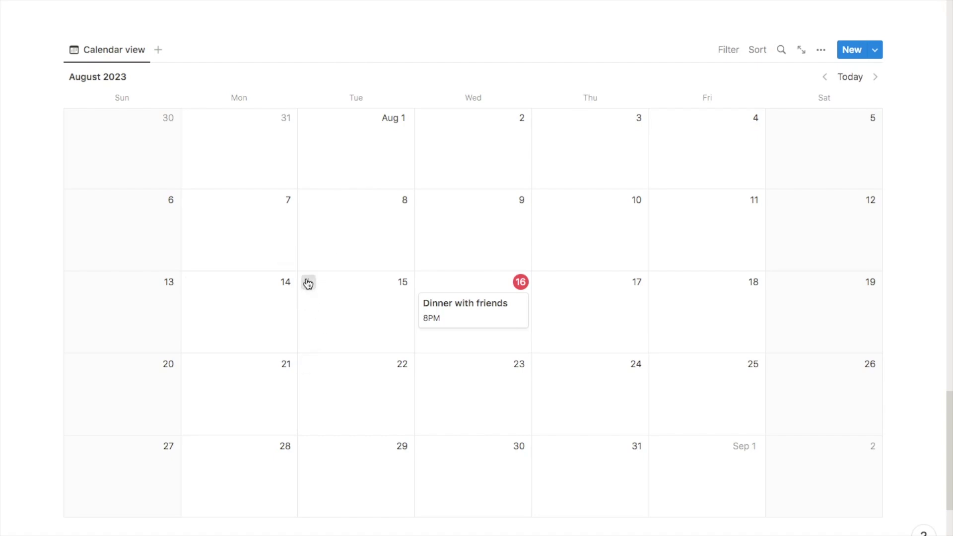
- Add a 'Yoga class' event on August 15 with Time 3PM
click(308, 282)
text(Yoga class)
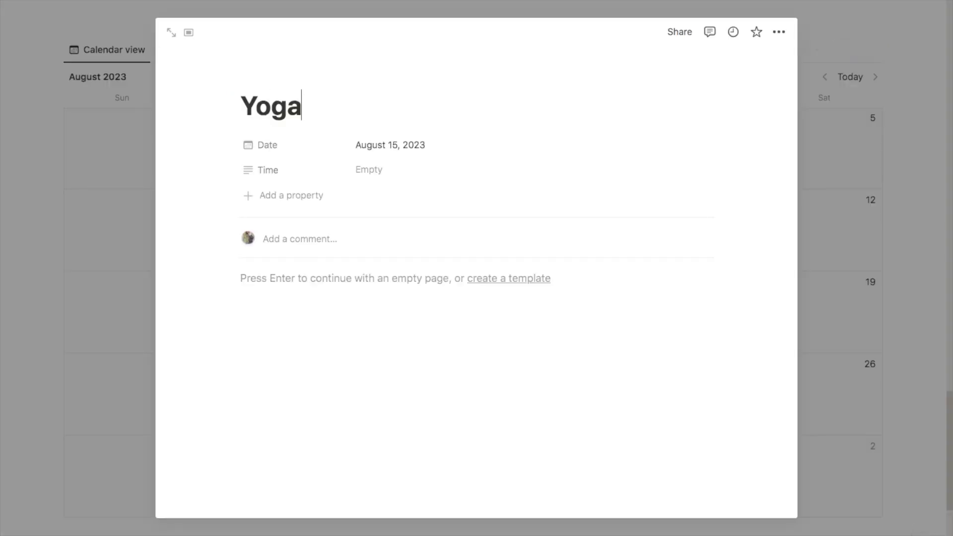
click(370, 171)
text(3PM)
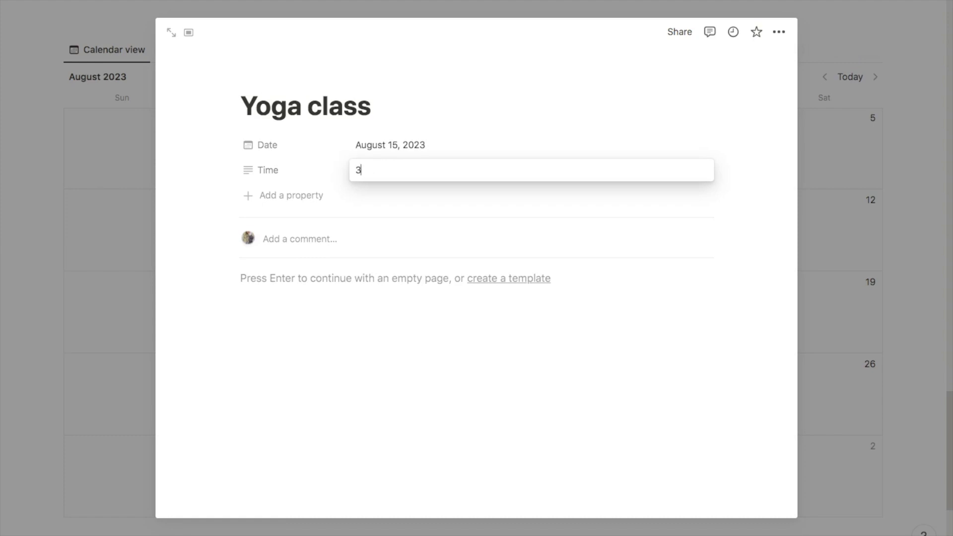
click(915, 357)
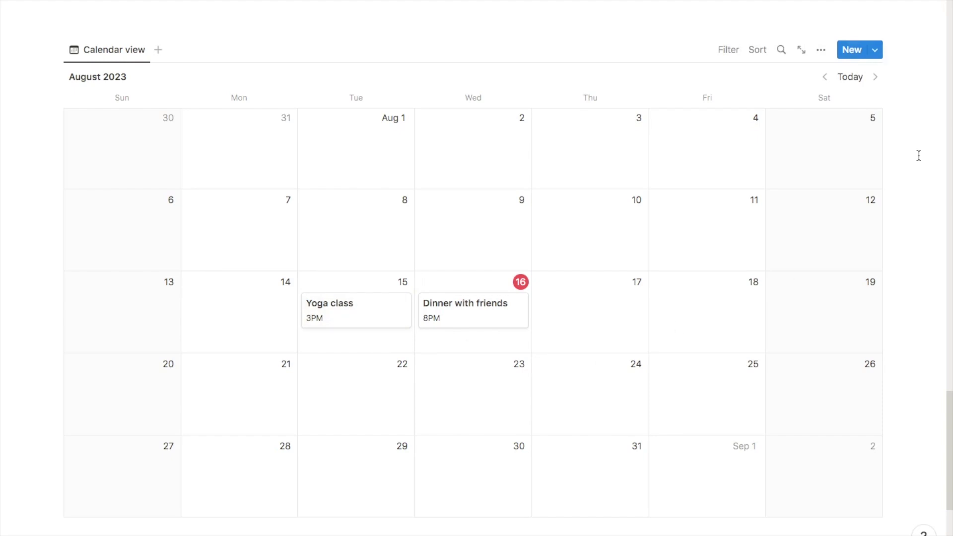
- Browse two months ahead, then bring the calendar back to August 2023
click(877, 78)
click(877, 78)
click(825, 76)
click(824, 76)
scroll(925, 244, down, 1)
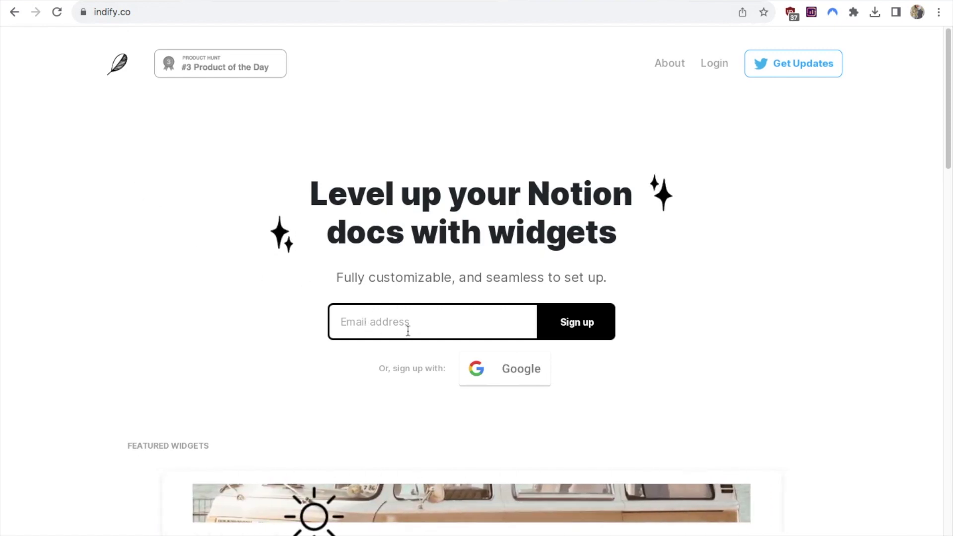
- Sign up for Indify with Google and create a Google Calendar widget titled 'Calendar'
click(517, 371)
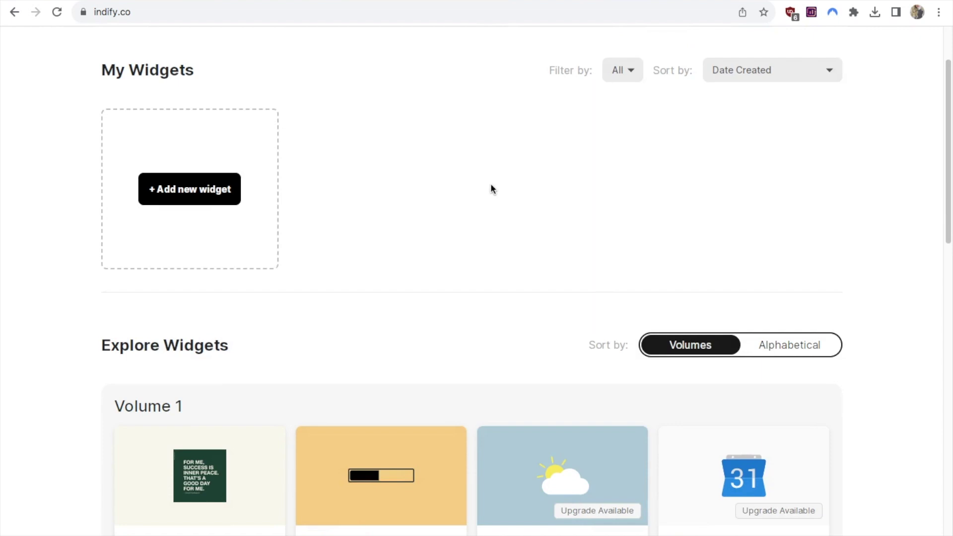
scroll(492, 186, down, 3)
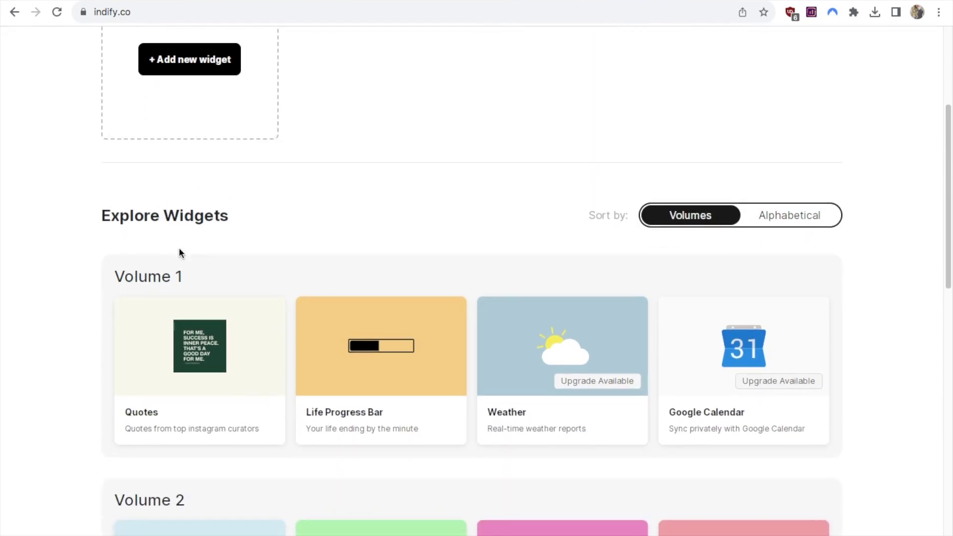
mouse_move(725, 428)
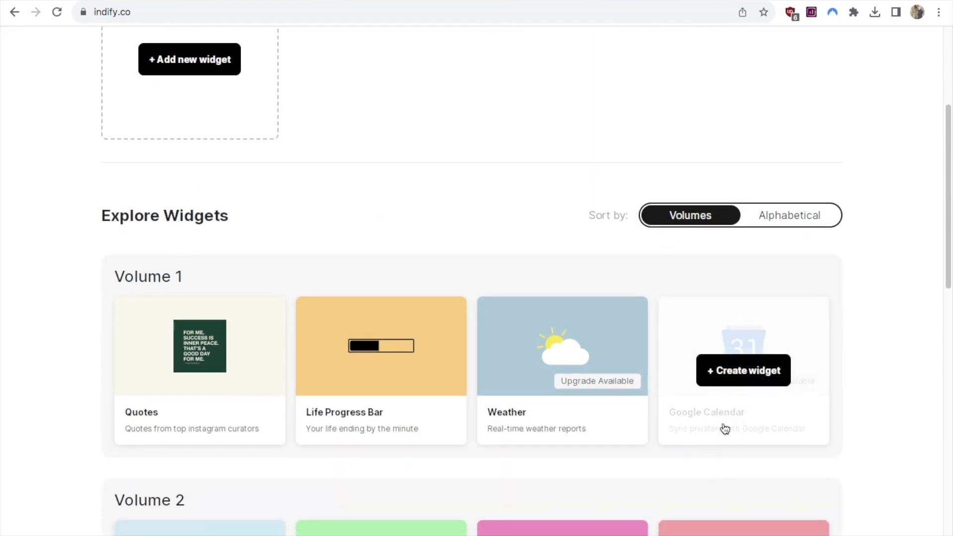
click(744, 377)
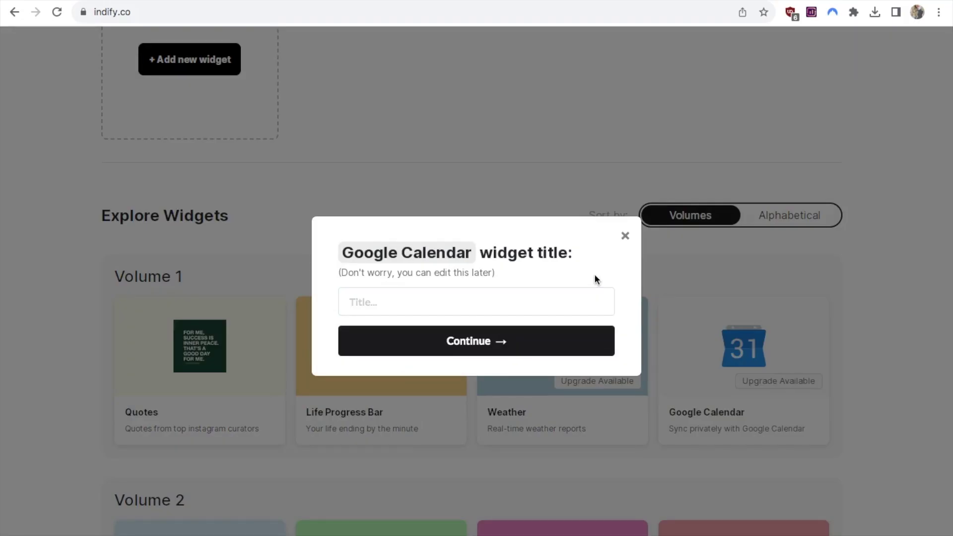
click(371, 300)
text(Calendar)
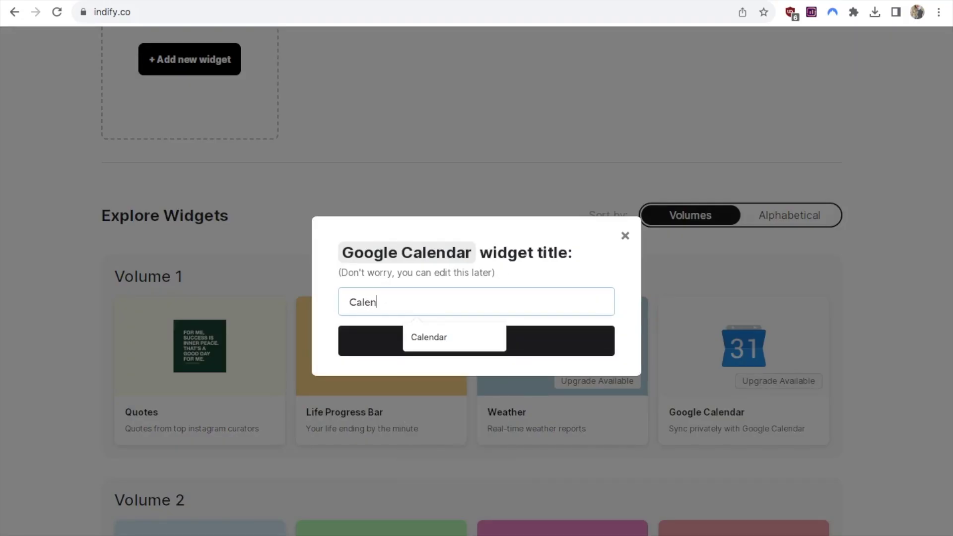
click(423, 348)
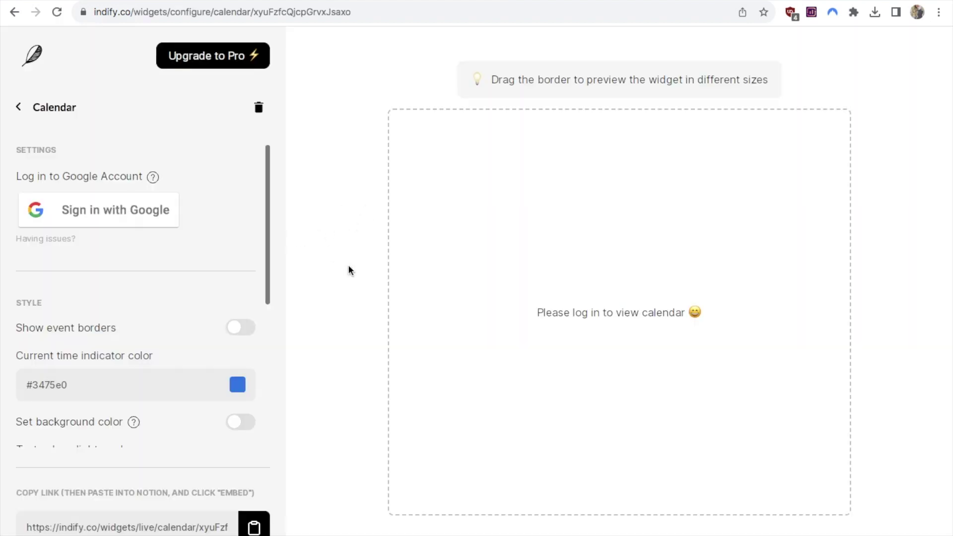
- Sign the widget in to Google so its preview loads the August 2023 events
click(94, 214)
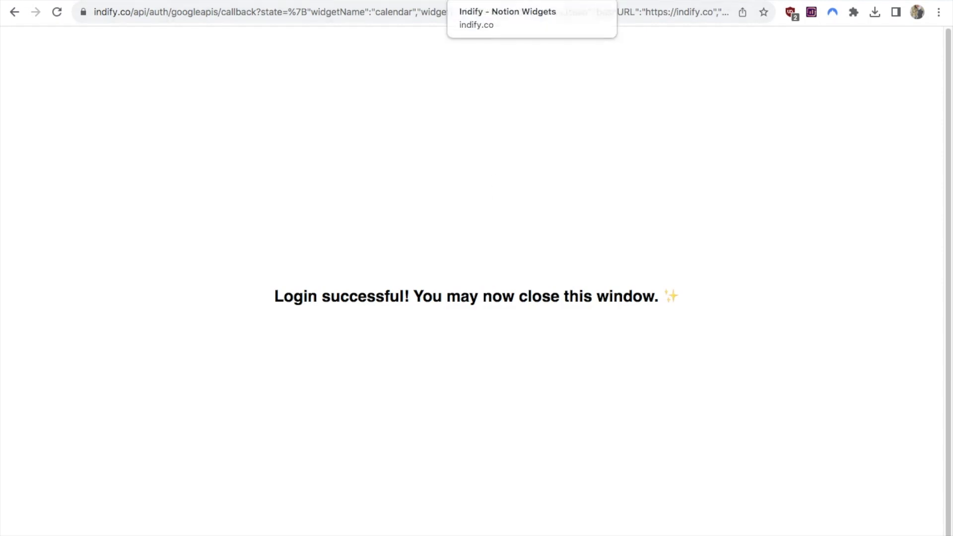
key(super+w)
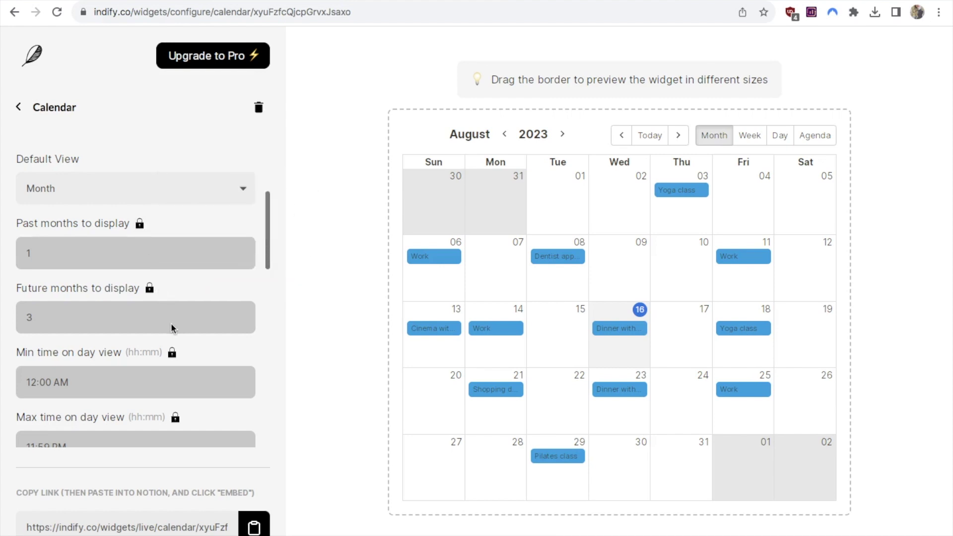
mouse_move(150, 292)
click(218, 186)
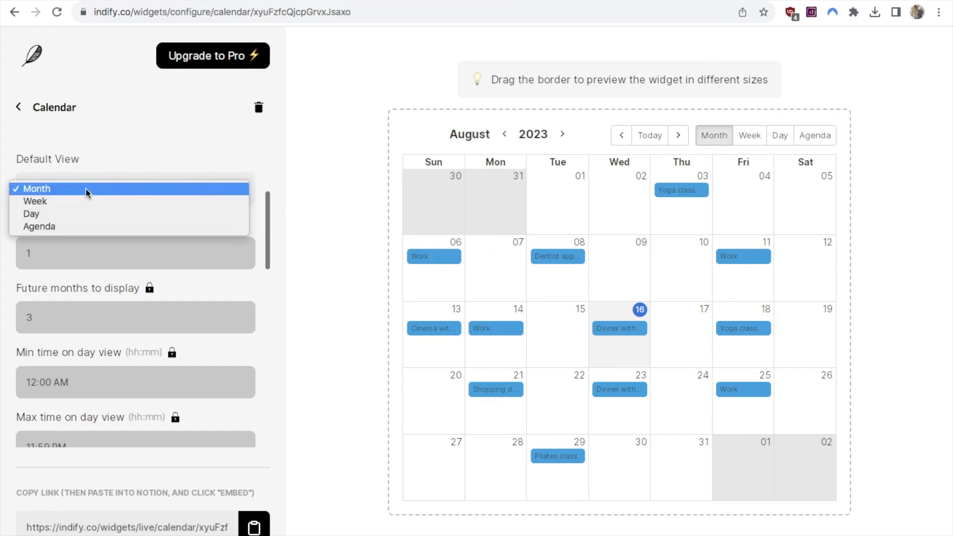
click(98, 206)
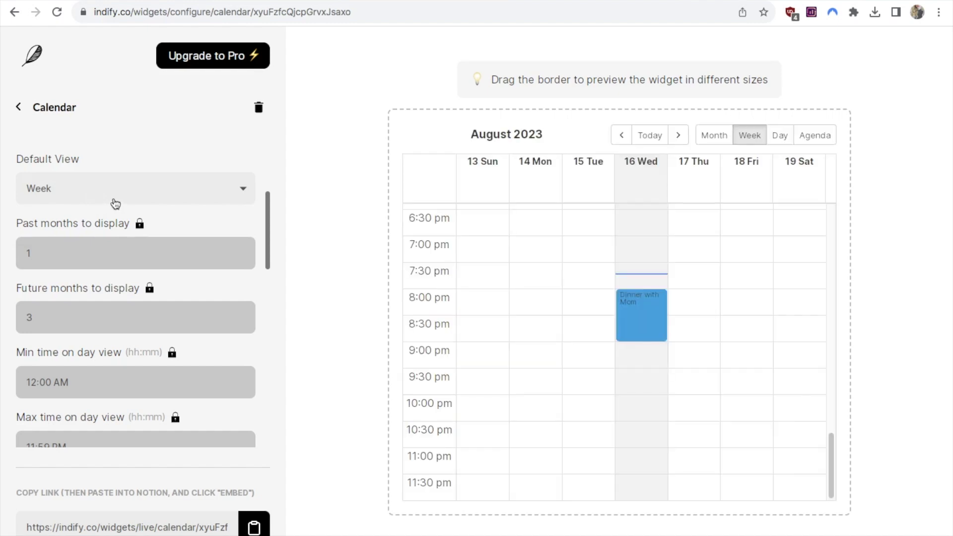
click(115, 202)
click(66, 182)
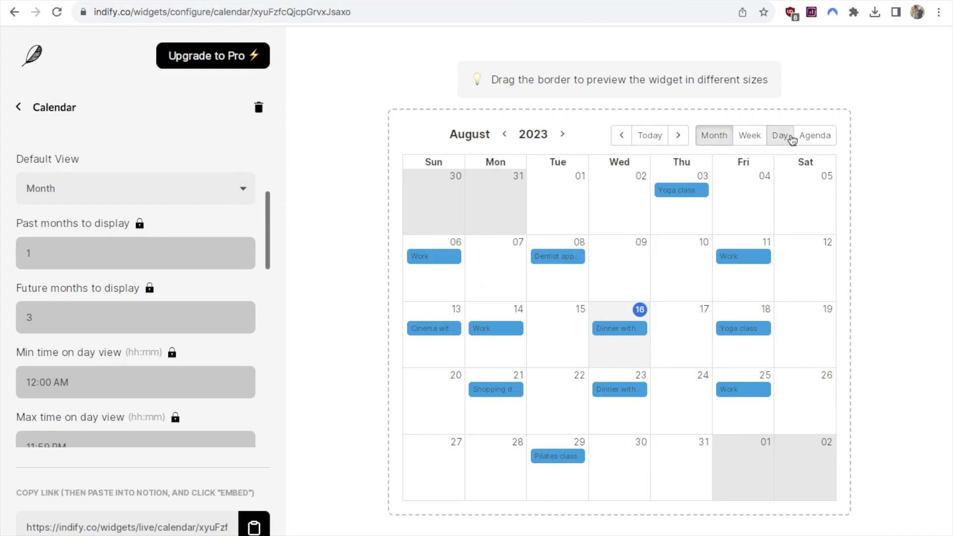
scroll(198, 295, down, 3)
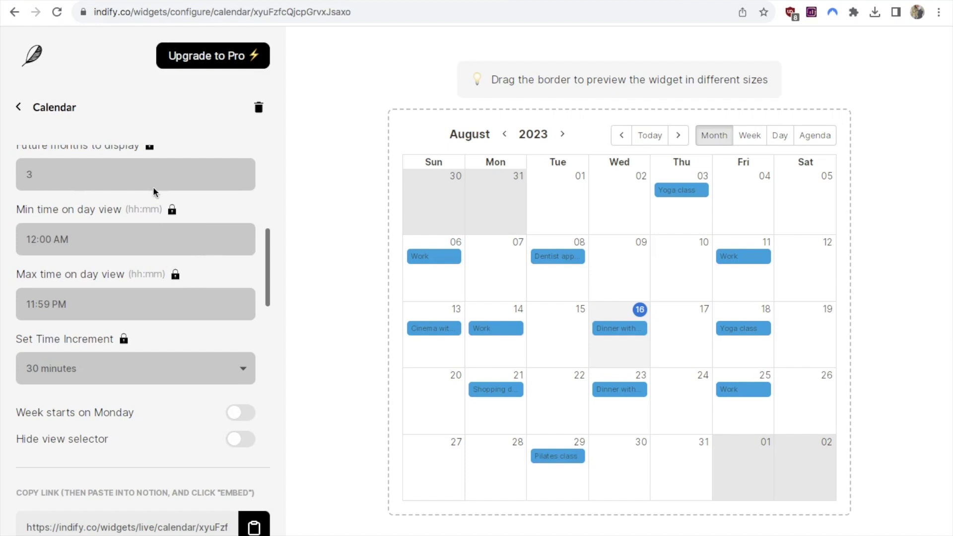
scroll(129, 311, down, 3)
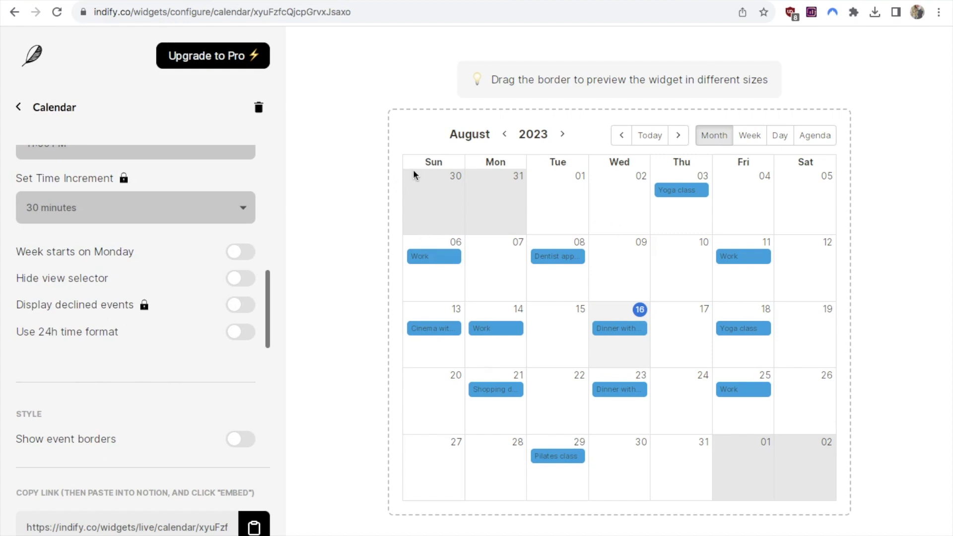
- Turn on Week starts on Monday, toggling Hide view selector on and back off
click(239, 252)
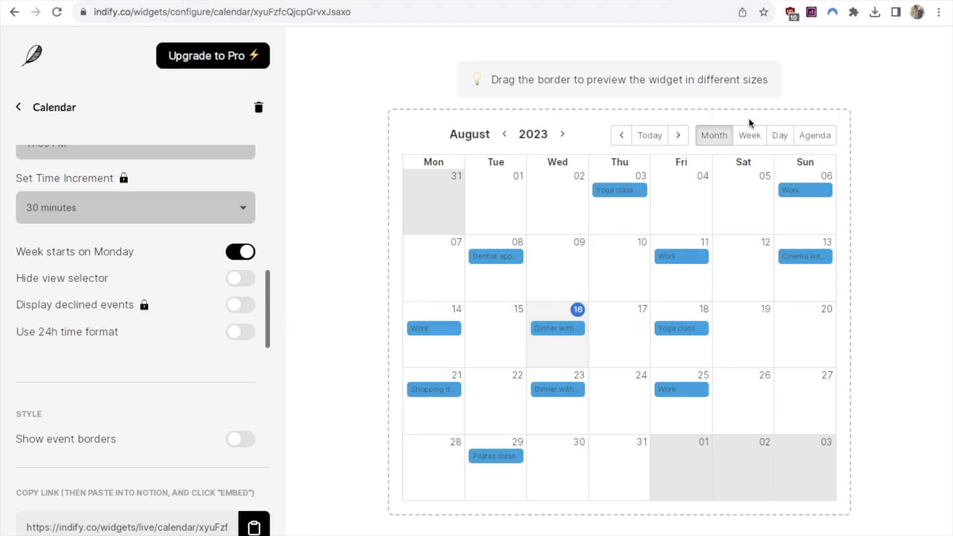
click(238, 280)
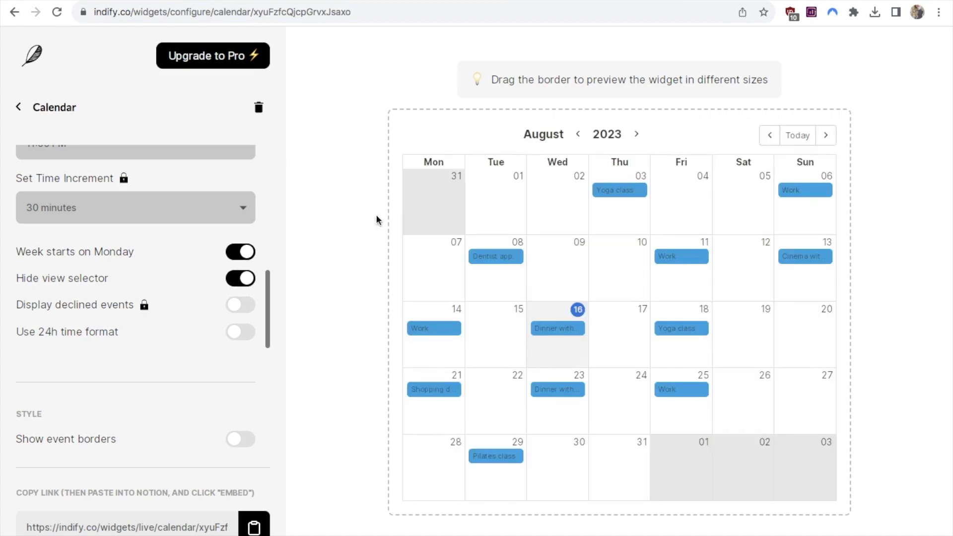
click(243, 280)
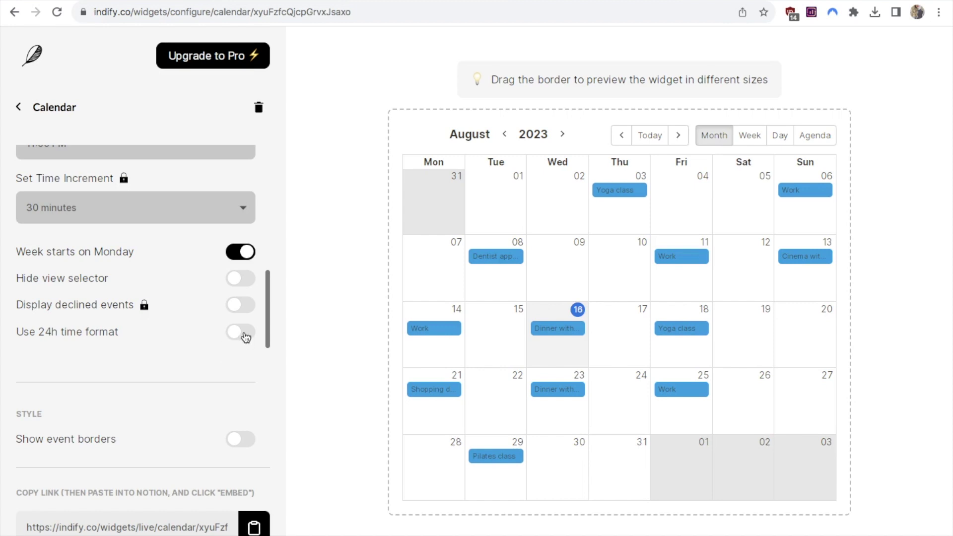
scroll(221, 375, down, 5)
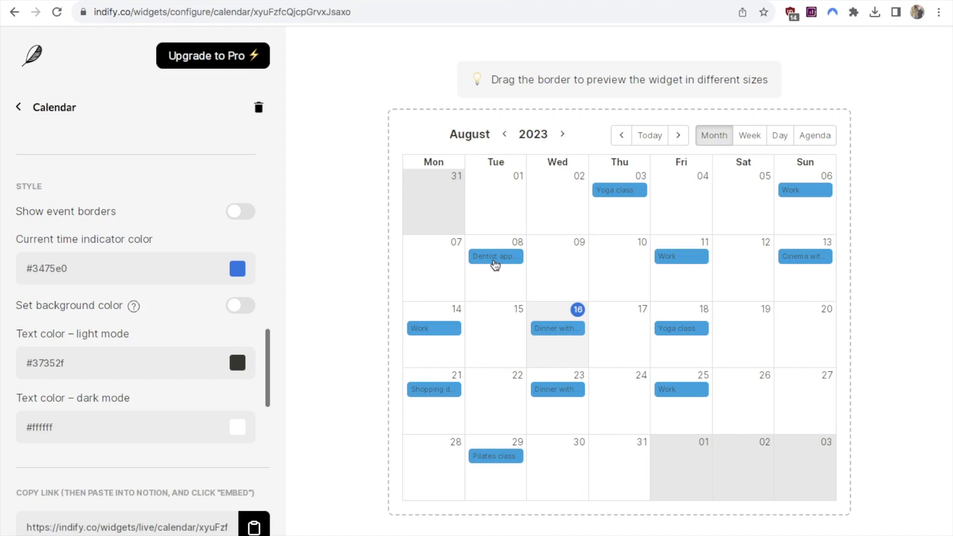
- Toggle Show event borders and review the #37352f Border color picker
click(233, 216)
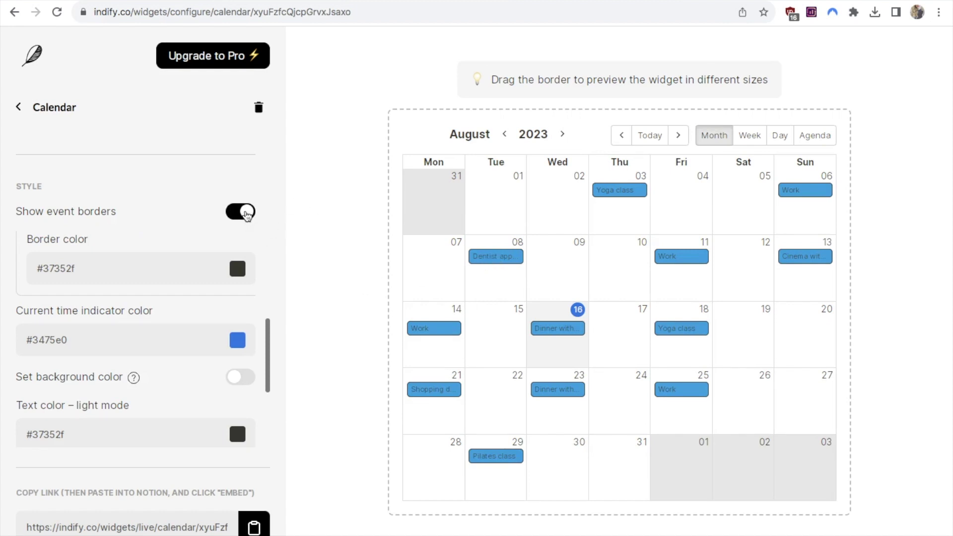
click(238, 270)
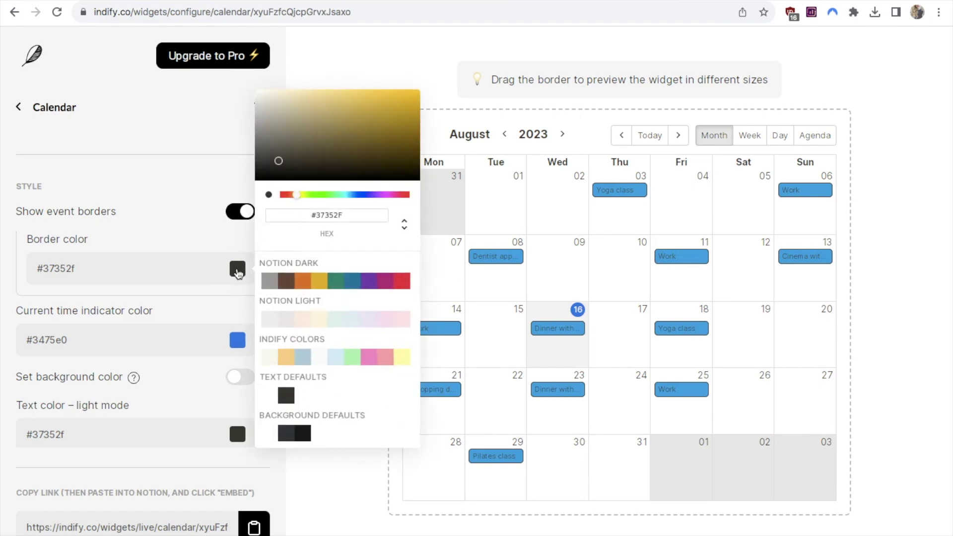
click(277, 238)
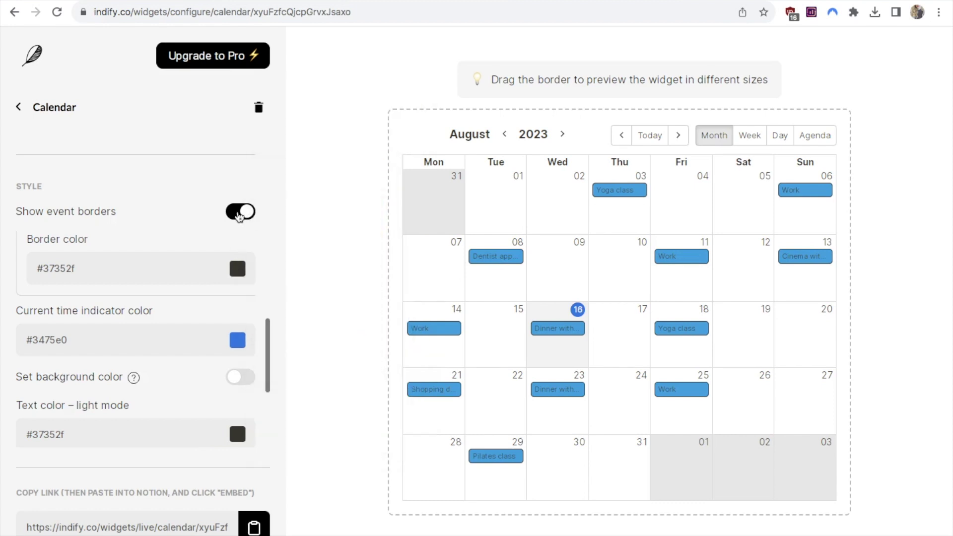
click(239, 217)
scroll(198, 281, down, 1)
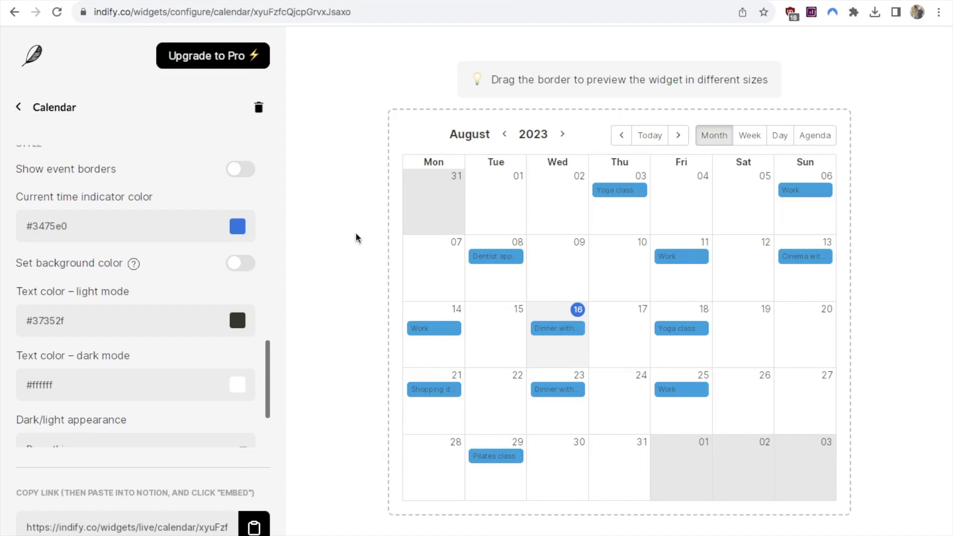
- Turn on a custom widget background and try pink, then light lavender #eae4f2
click(238, 264)
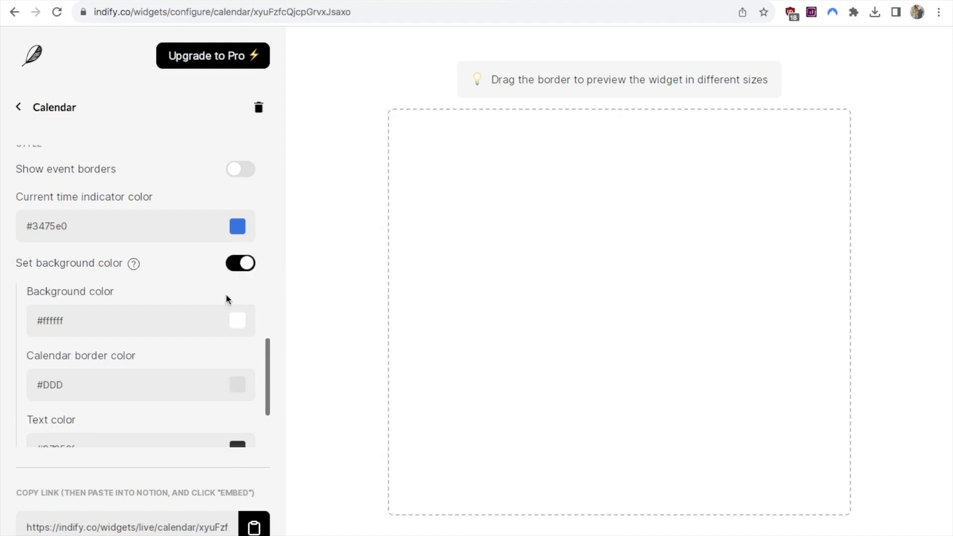
click(236, 323)
click(206, 385)
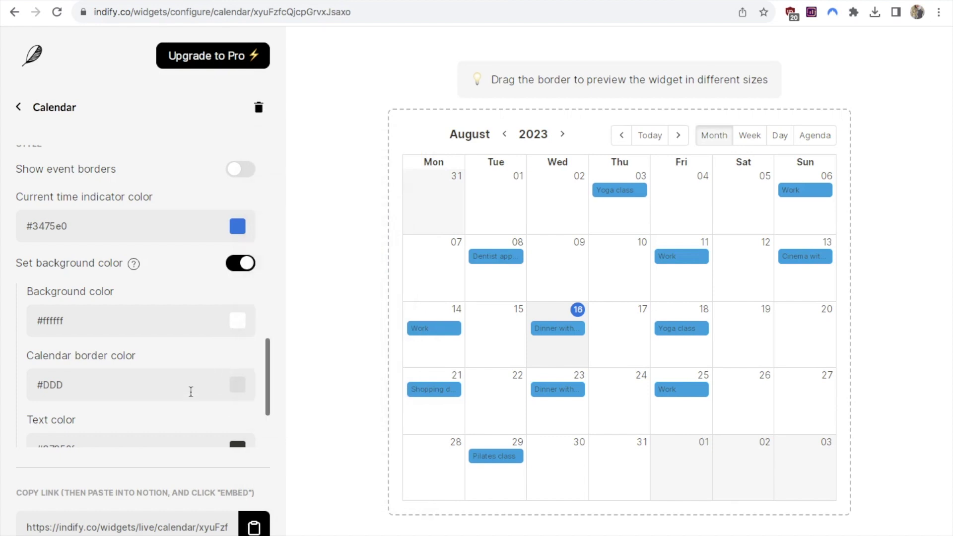
scroll(191, 393, down, 1)
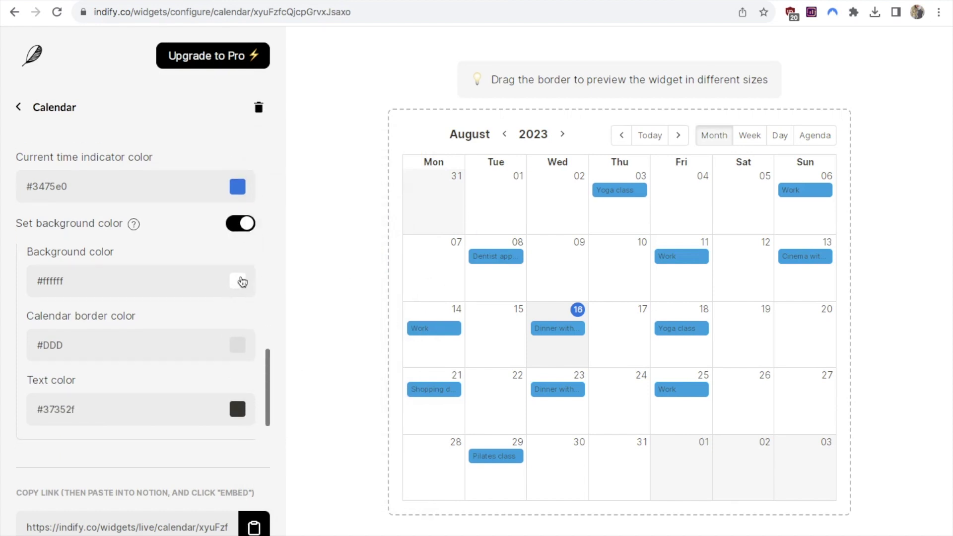
click(237, 281)
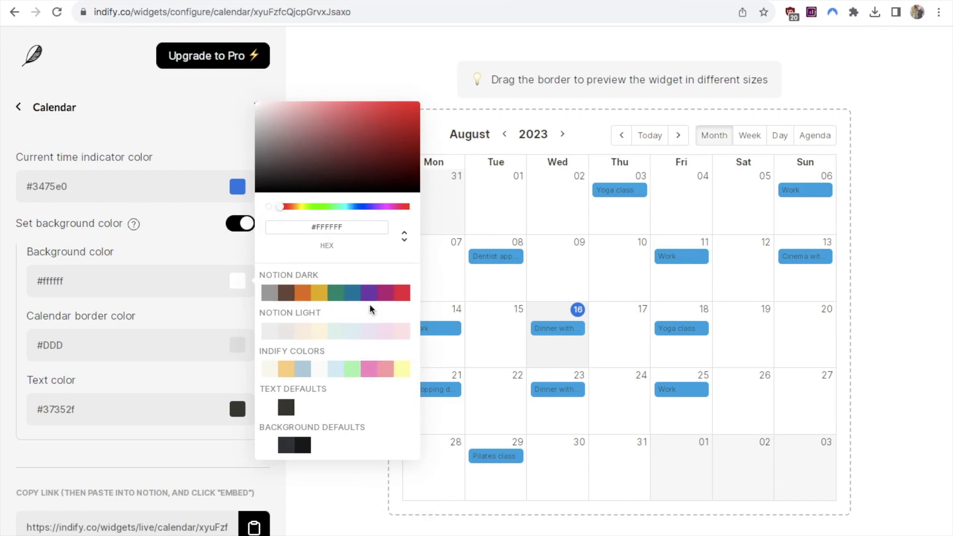
click(369, 370)
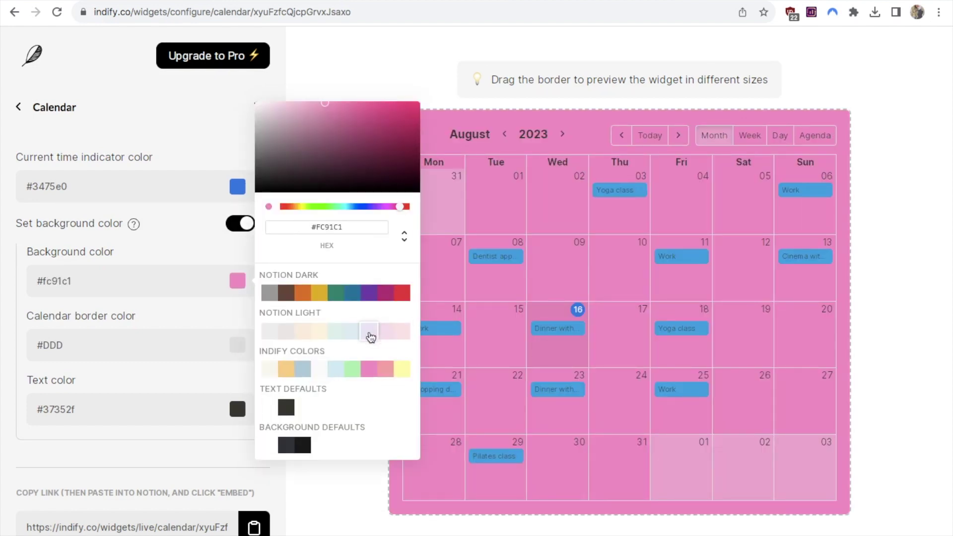
click(369, 334)
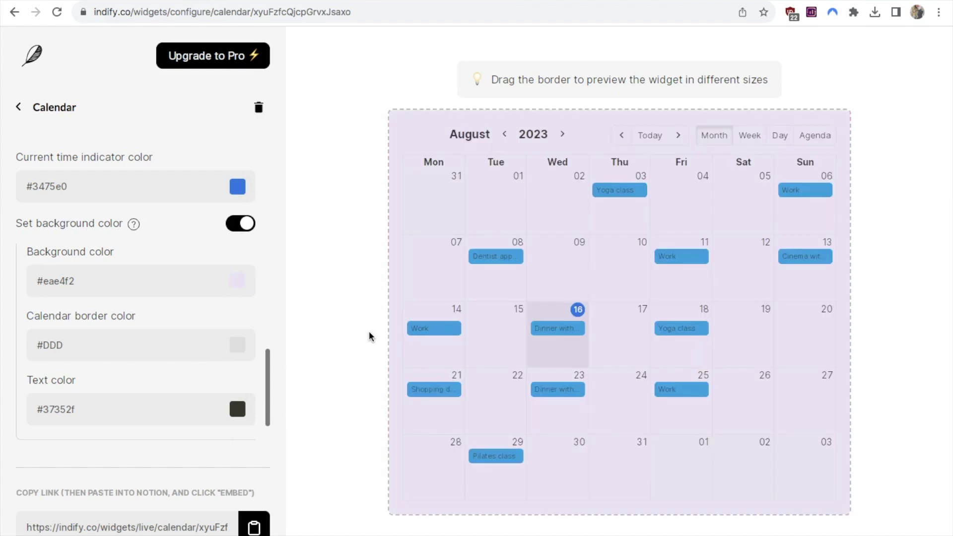
- Set the calendar background to white and copy the widget's live link
click(237, 281)
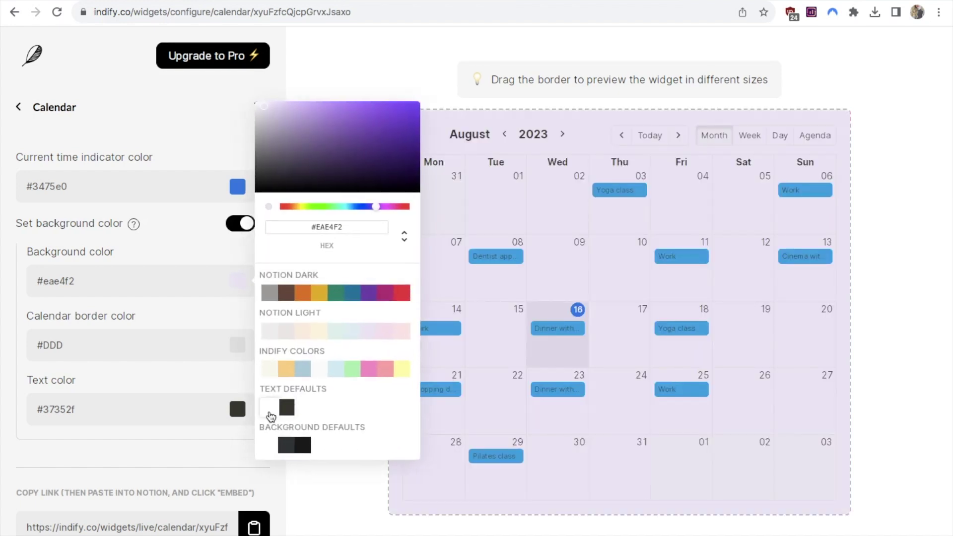
click(270, 412)
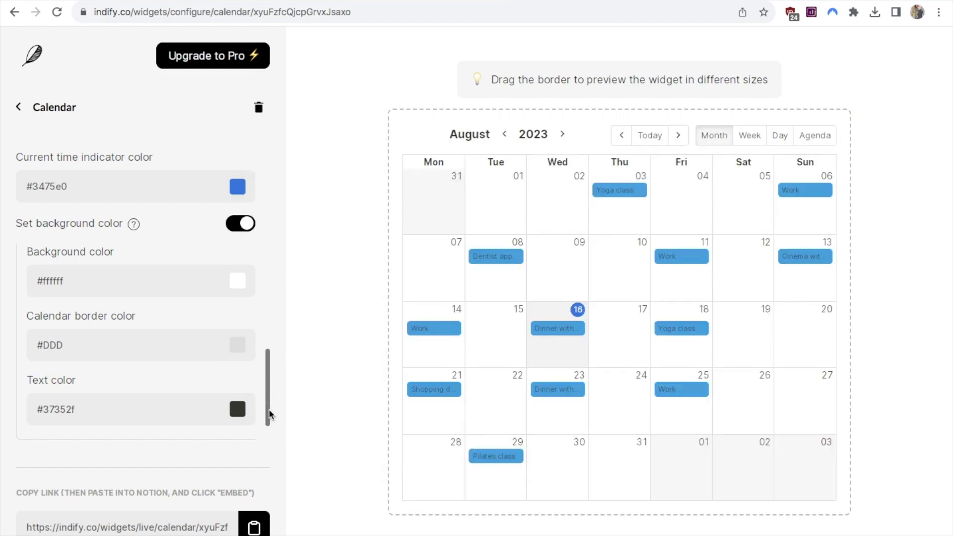
scroll(171, 395, down, 2)
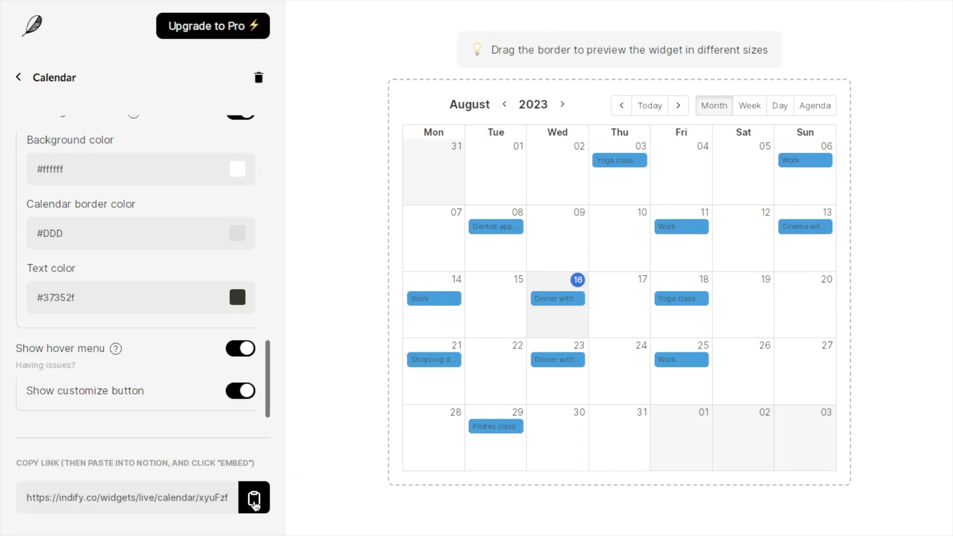
click(254, 499)
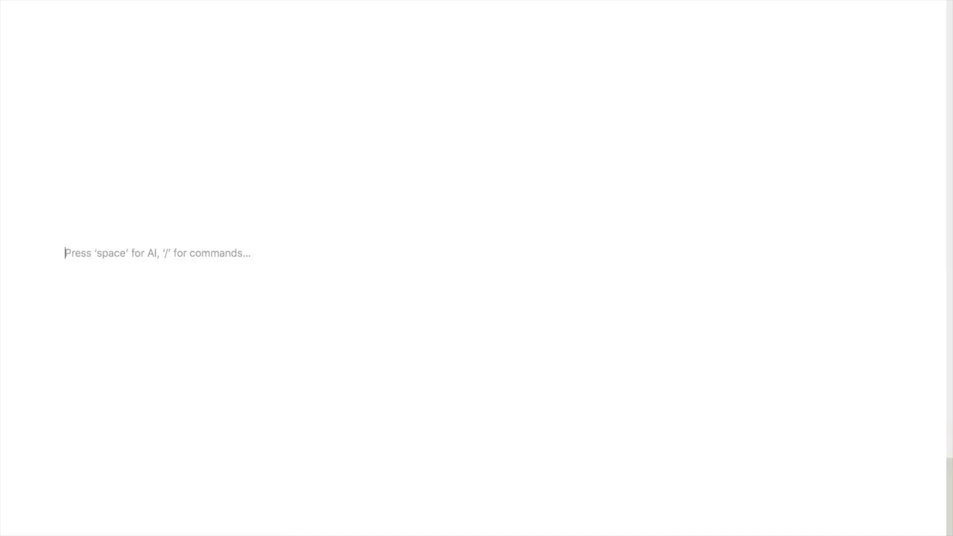
- Embed the copied Indify calendar link via /embed and enlarge it to full page width and taller
text(/embed)
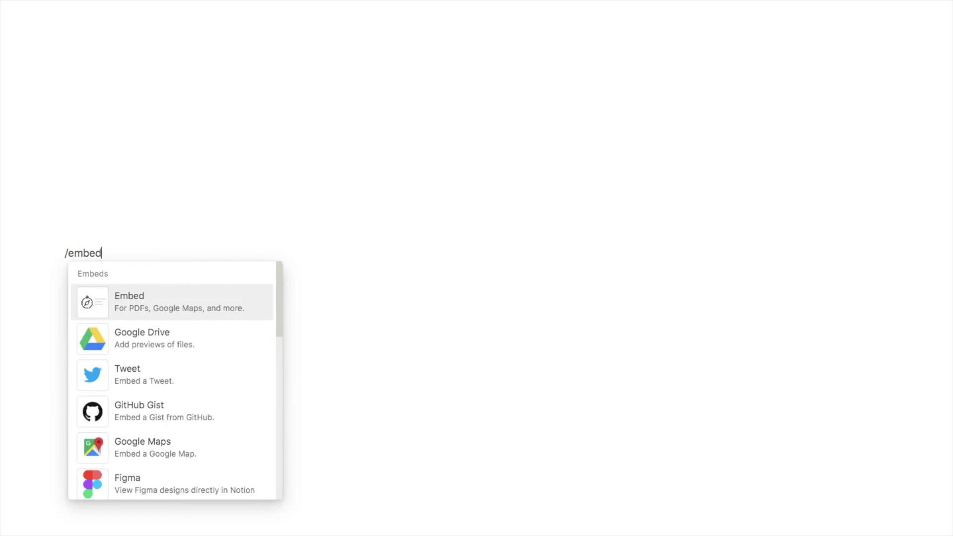
click(130, 307)
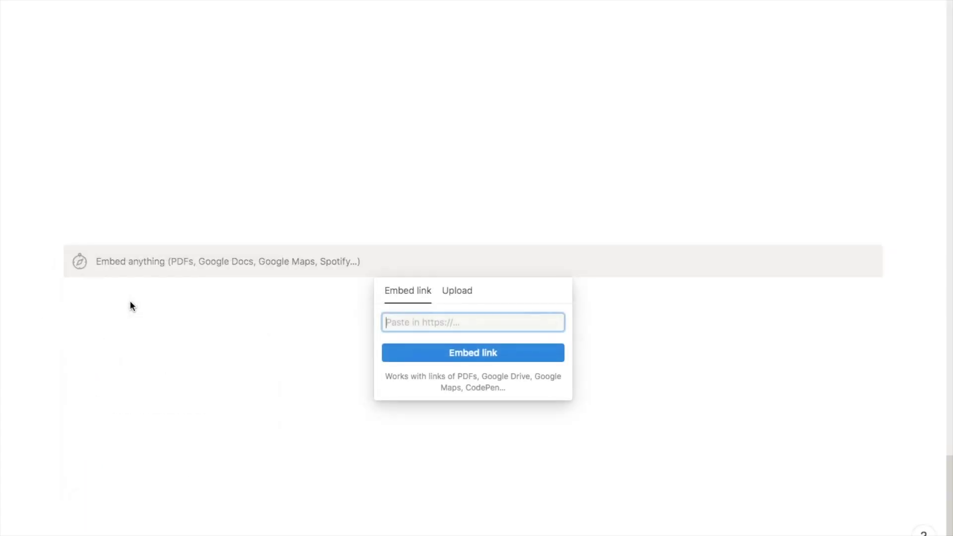
key(super+v)
click(472, 357)
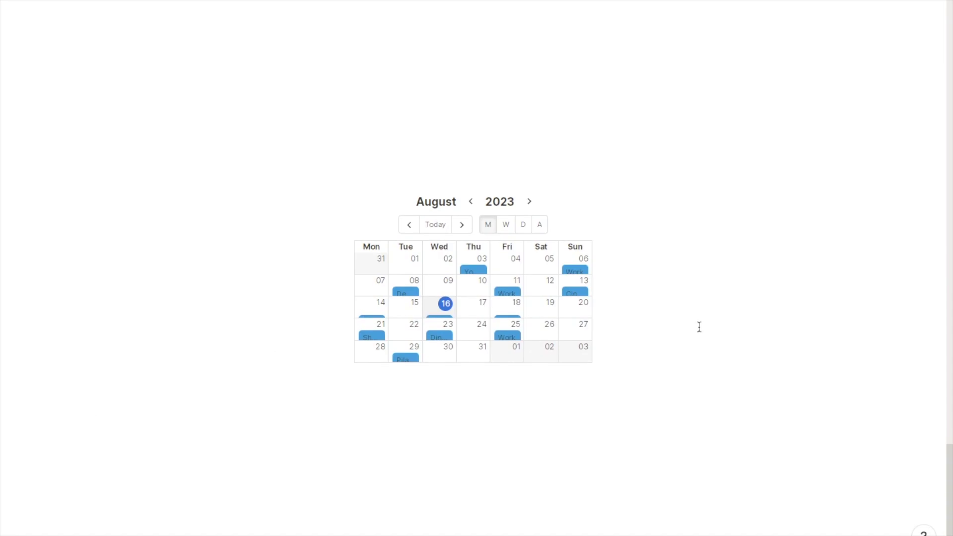
mouse_move(561, 366)
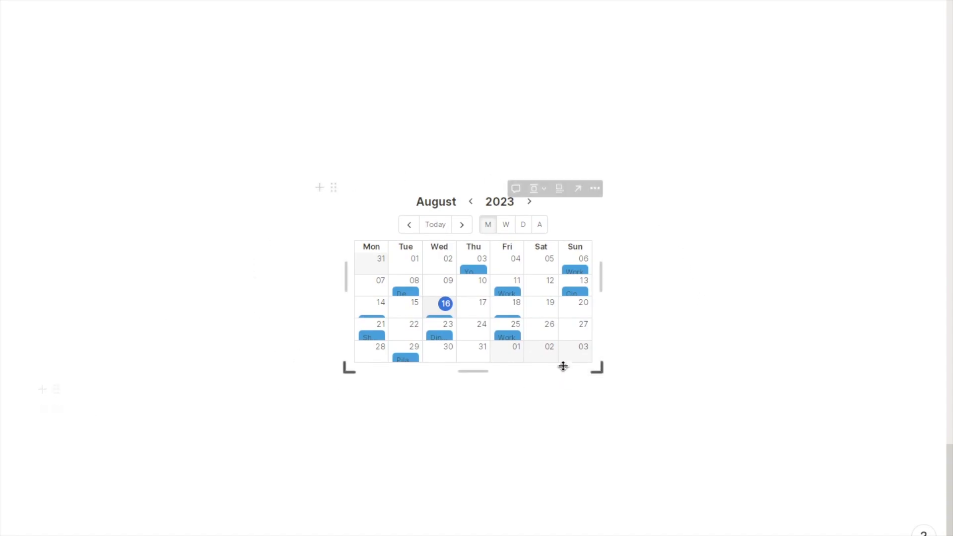
drag(602, 277, 851, 288)
drag(476, 372, 471, 521)
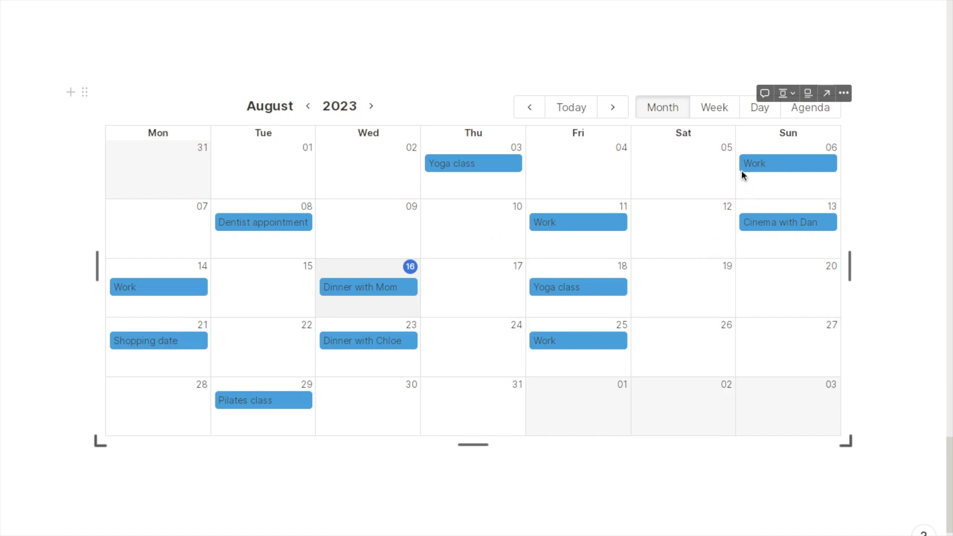
- Try week and day views, return to month view, and browse from September back to August 2023
click(714, 112)
click(754, 112)
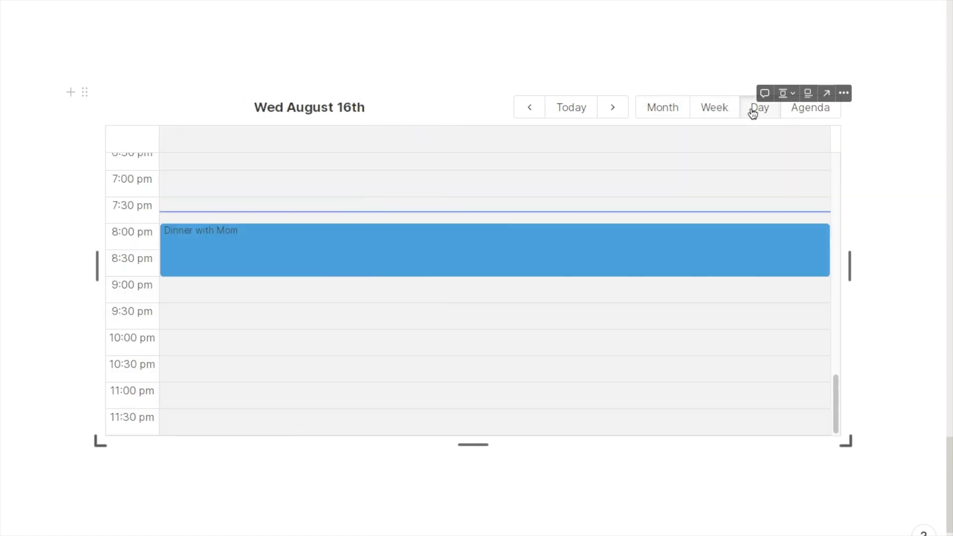
click(666, 109)
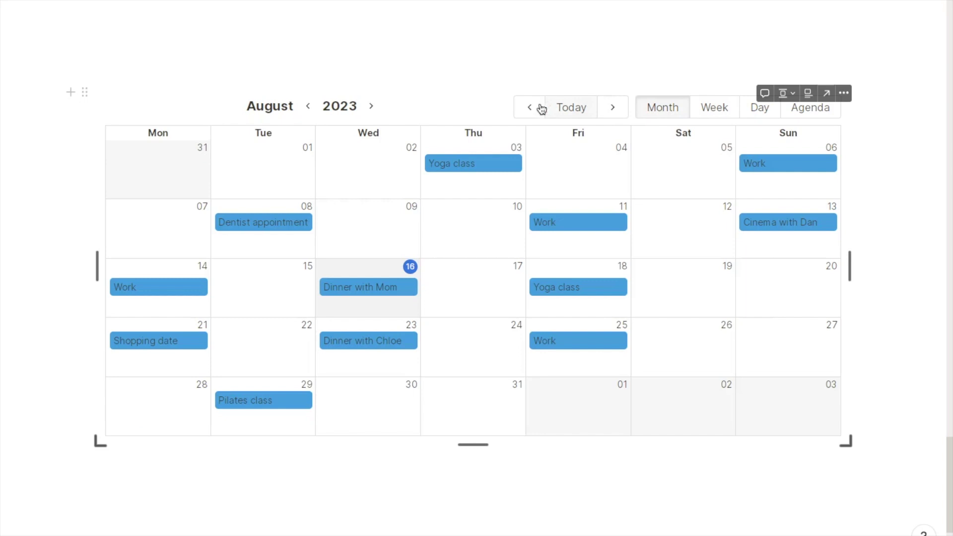
click(607, 108)
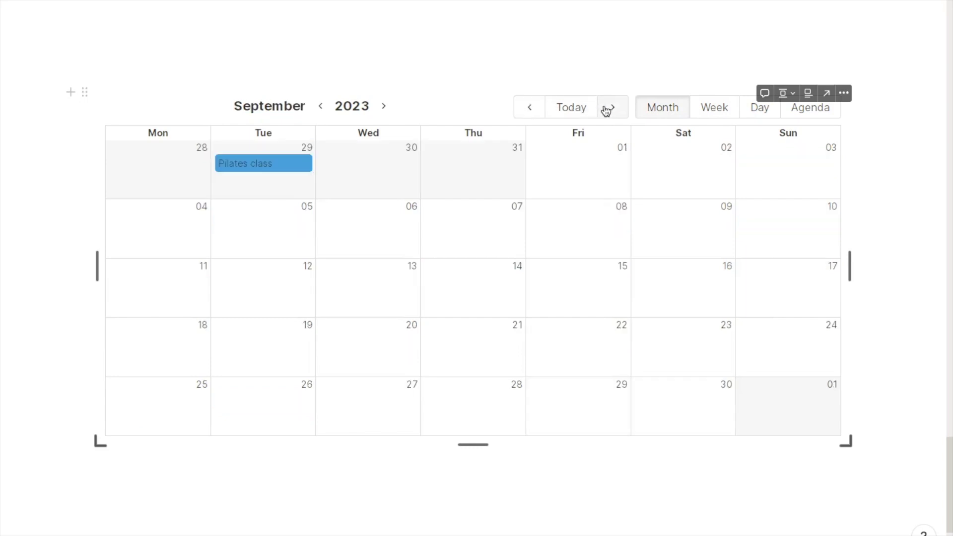
click(539, 107)
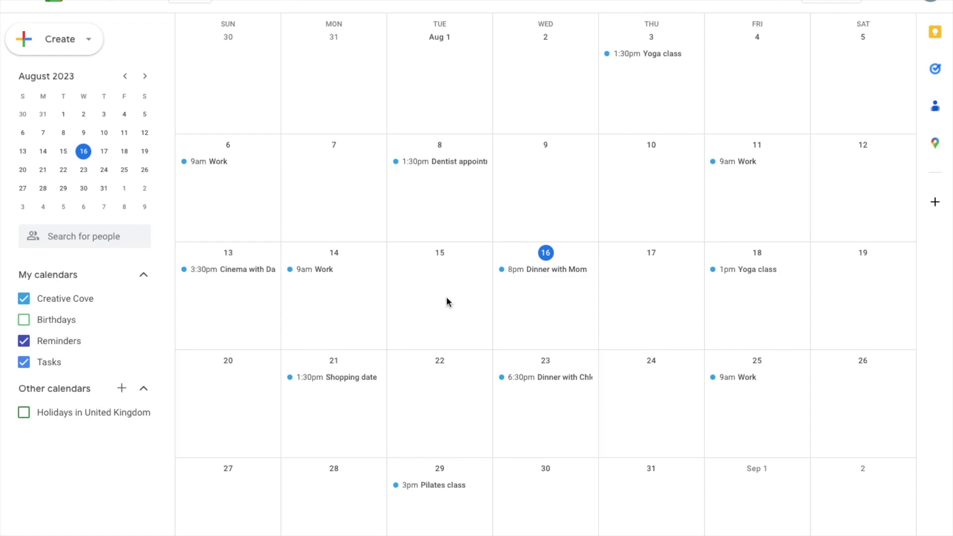
- Create a new event titled 'Dentist appointment' dated Saturday, August 26
click(50, 43)
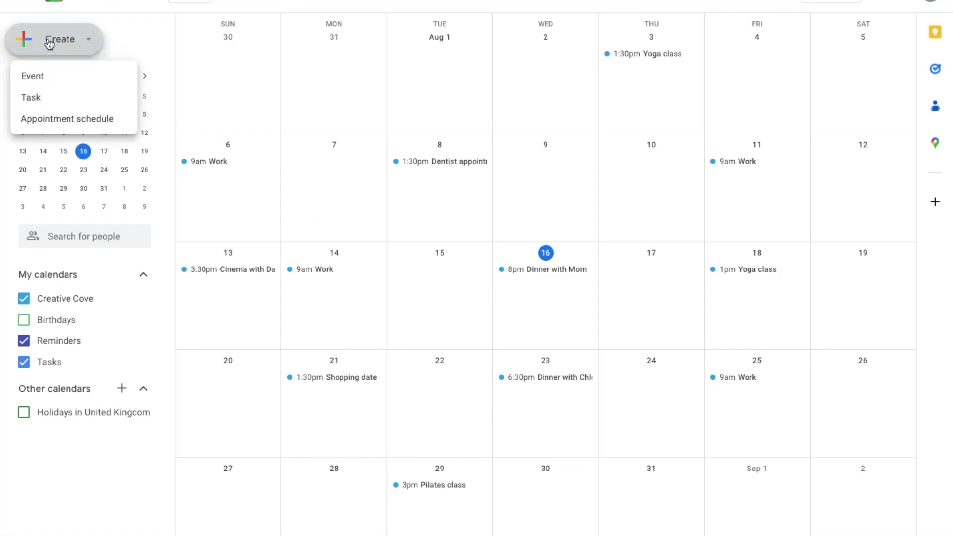
click(38, 76)
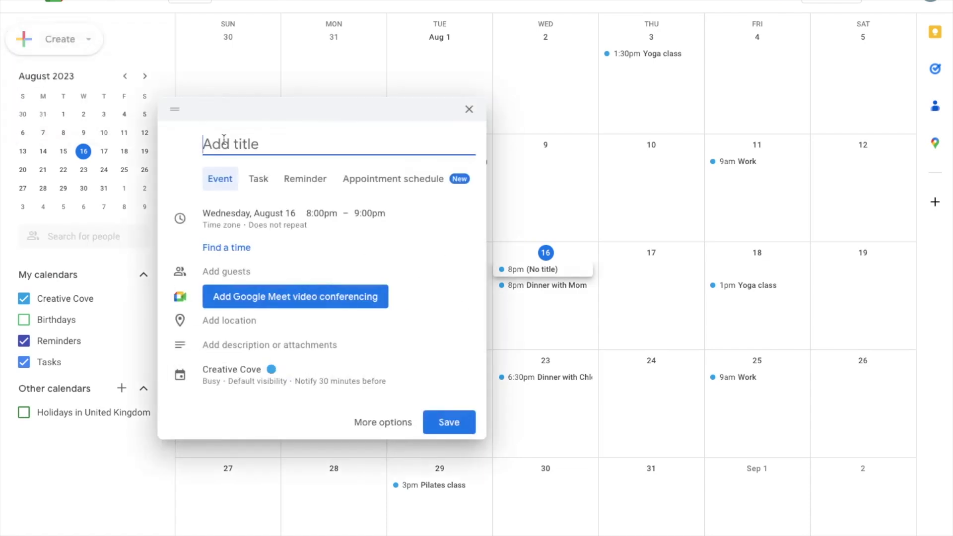
text(Dentist appointment)
click(240, 213)
click(241, 213)
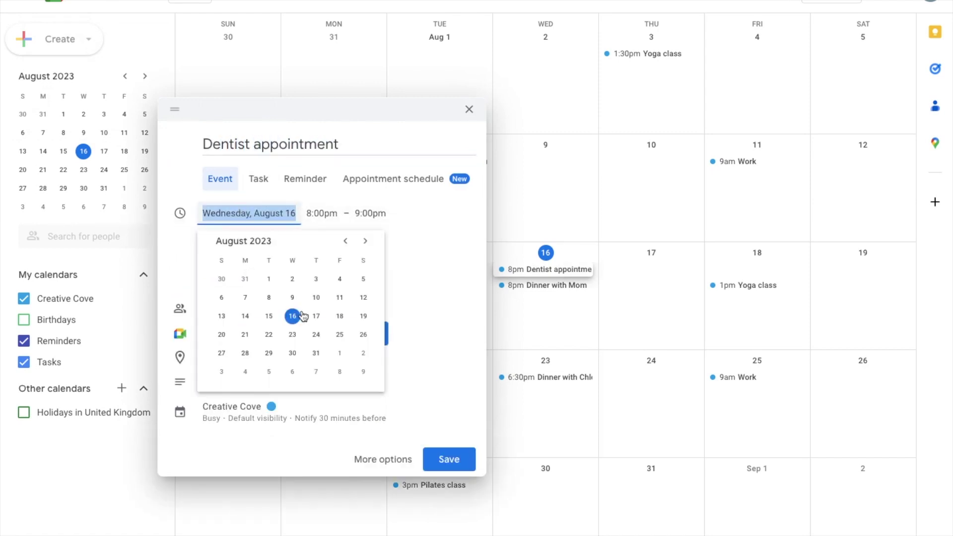
click(363, 335)
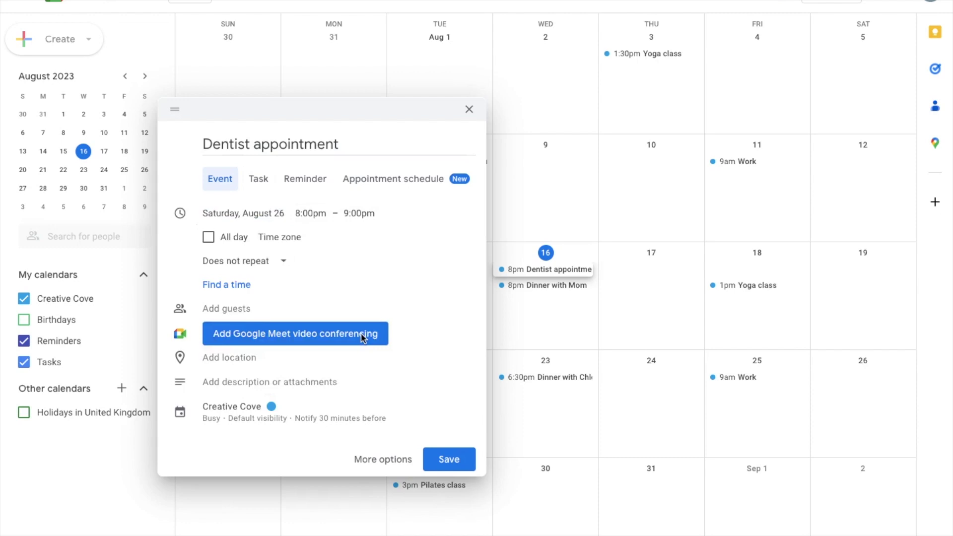
- Set the event's start time to 12:00pm and save it
click(621, 213)
scroll(649, 285, down, 7)
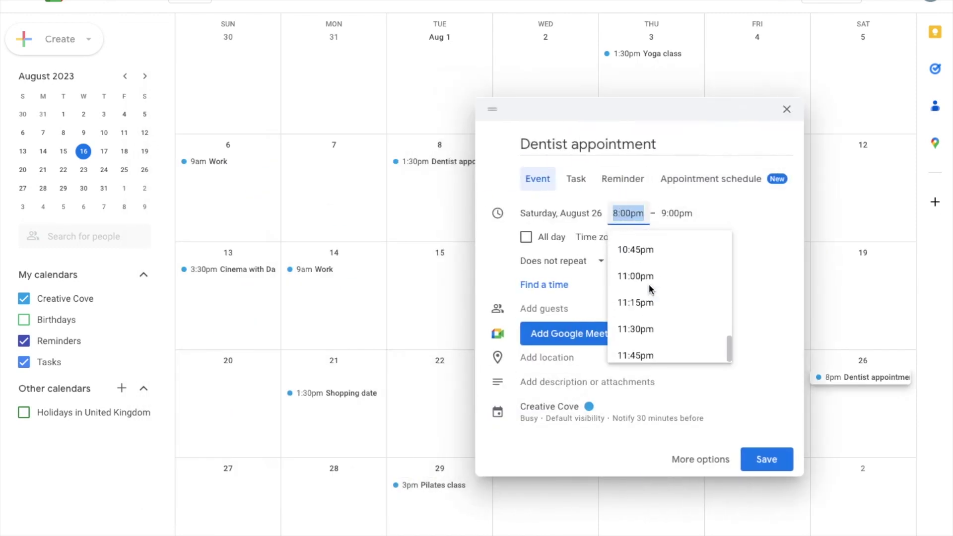
click(636, 323)
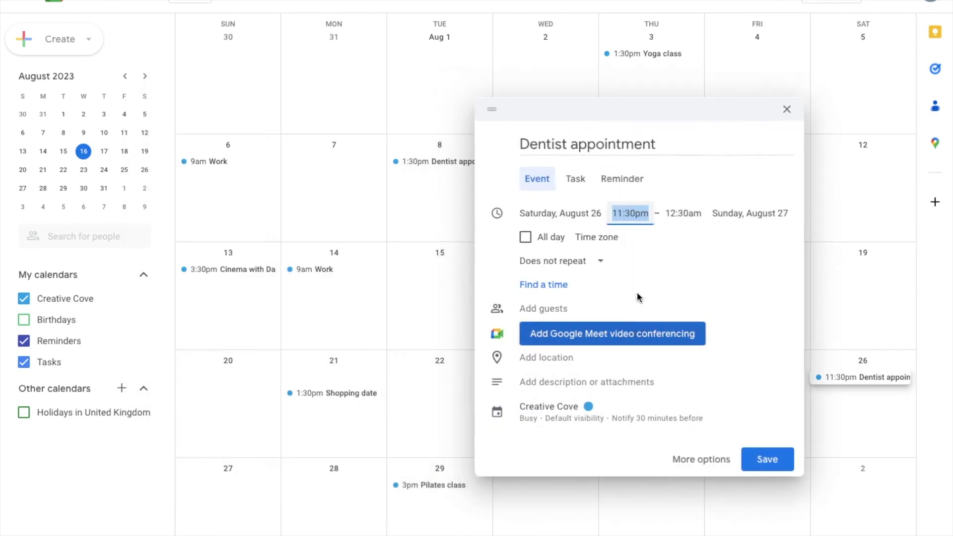
click(621, 212)
scroll(672, 288, up, 20)
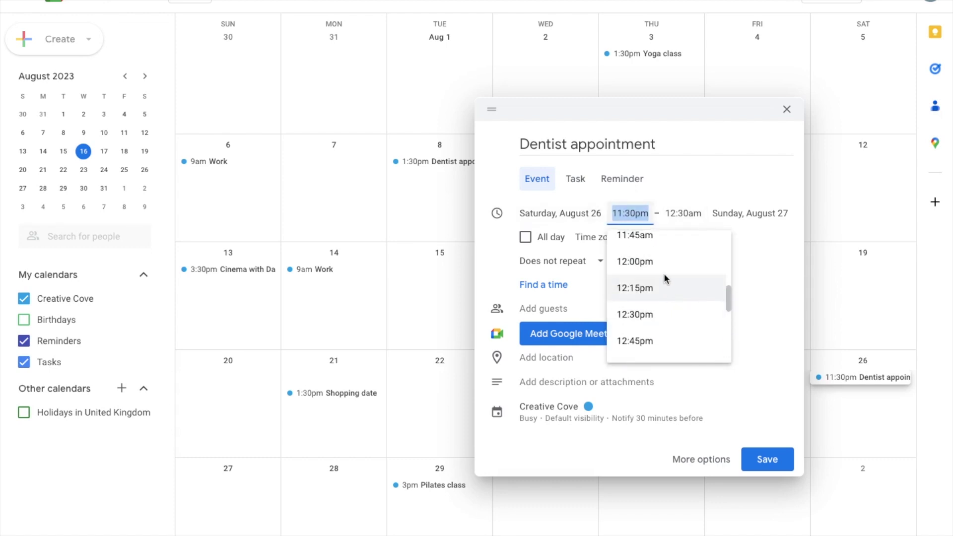
scroll(664, 277, up, 1)
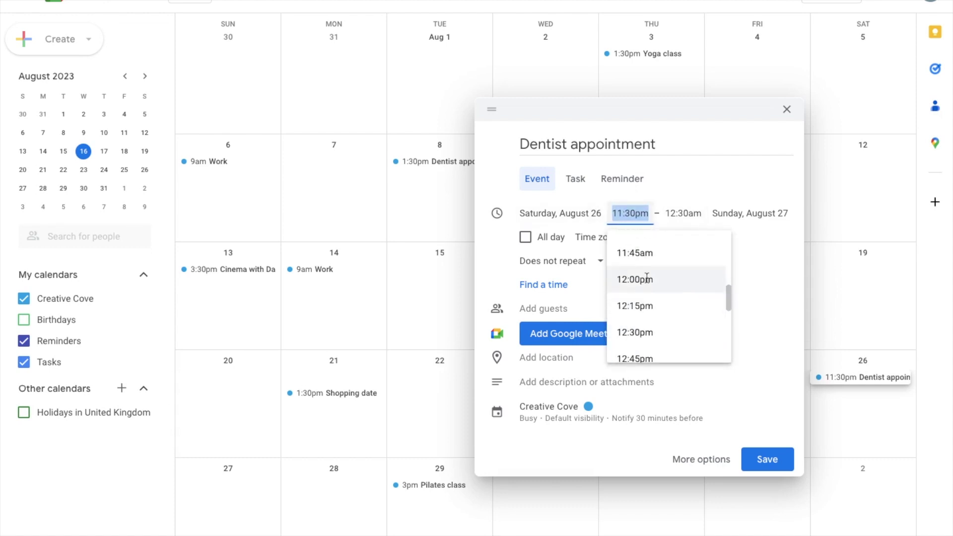
click(646, 279)
click(767, 461)
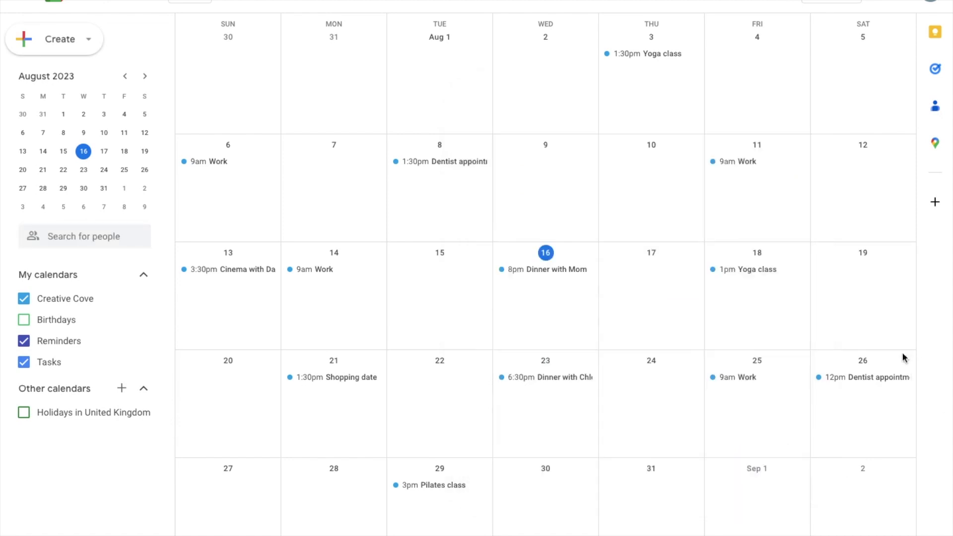